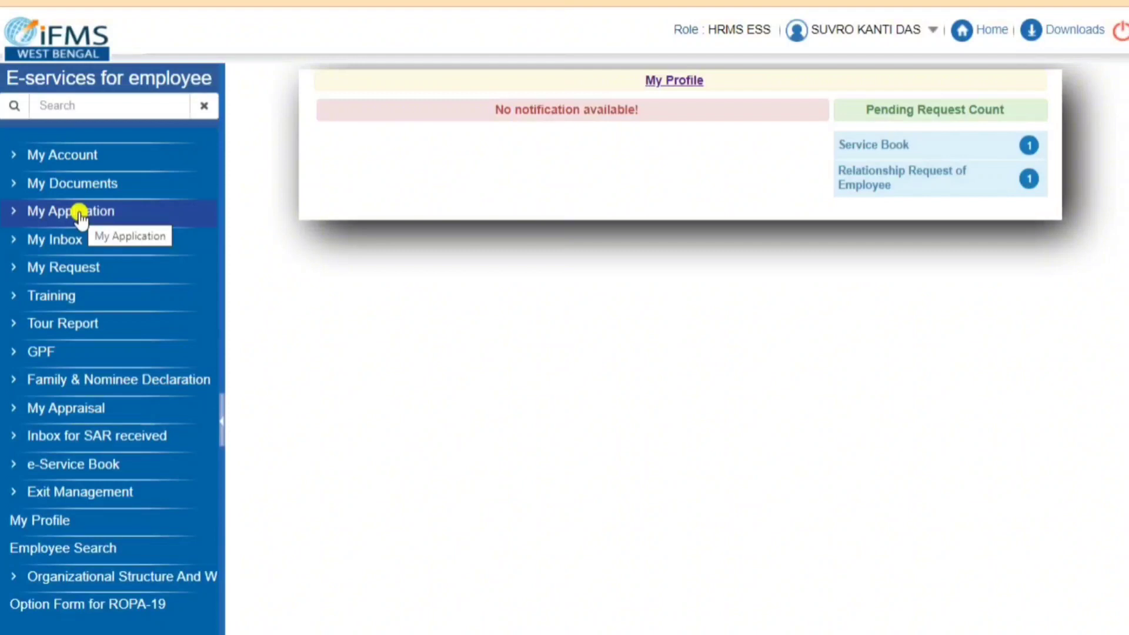
# Open a new official tour application form for the preselected employee
pyautogui.click(80, 213)
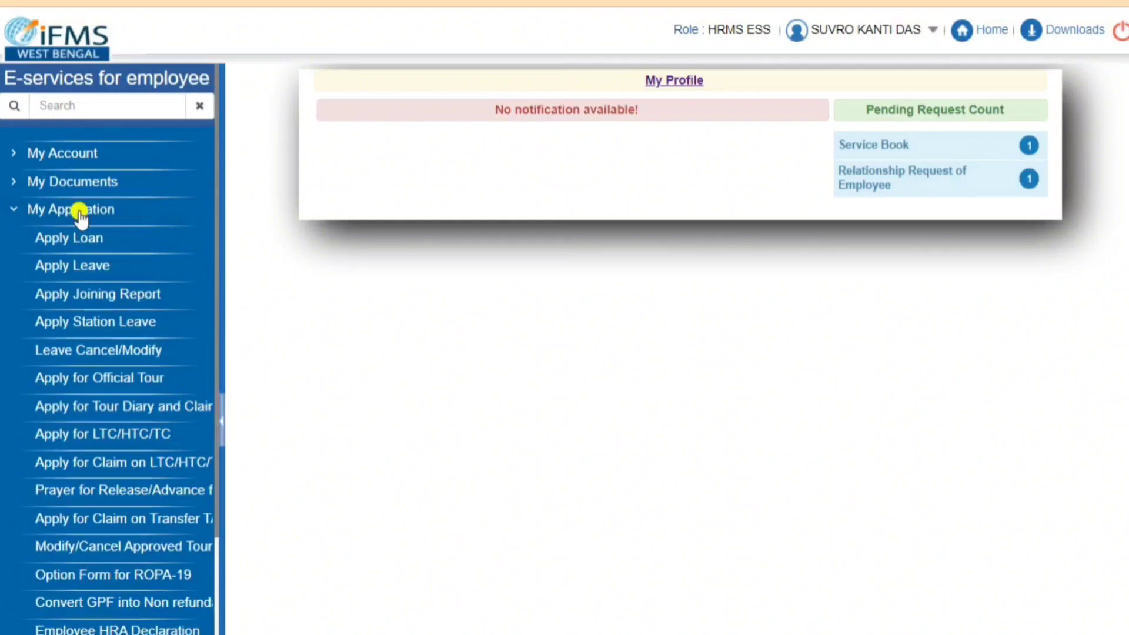
pyautogui.click(113, 381)
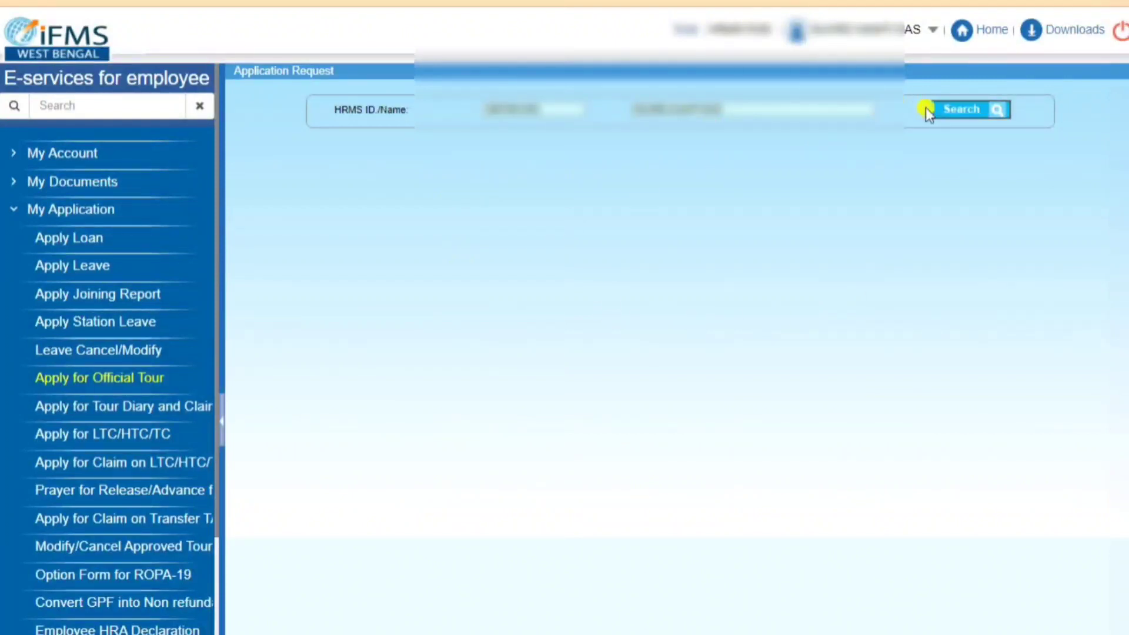
pyautogui.click(967, 114)
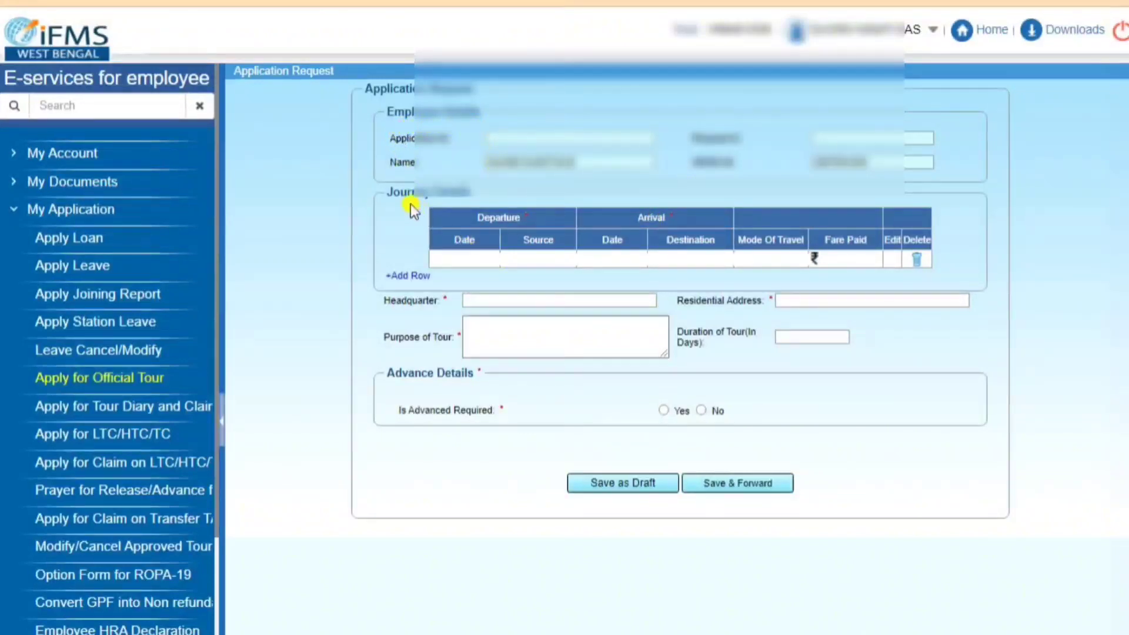
# Enter the outbound journey departing BDO Joynagar-II on 06/02/2024 and arriving at Alipore on 06/02/2024
pyautogui.click(472, 258)
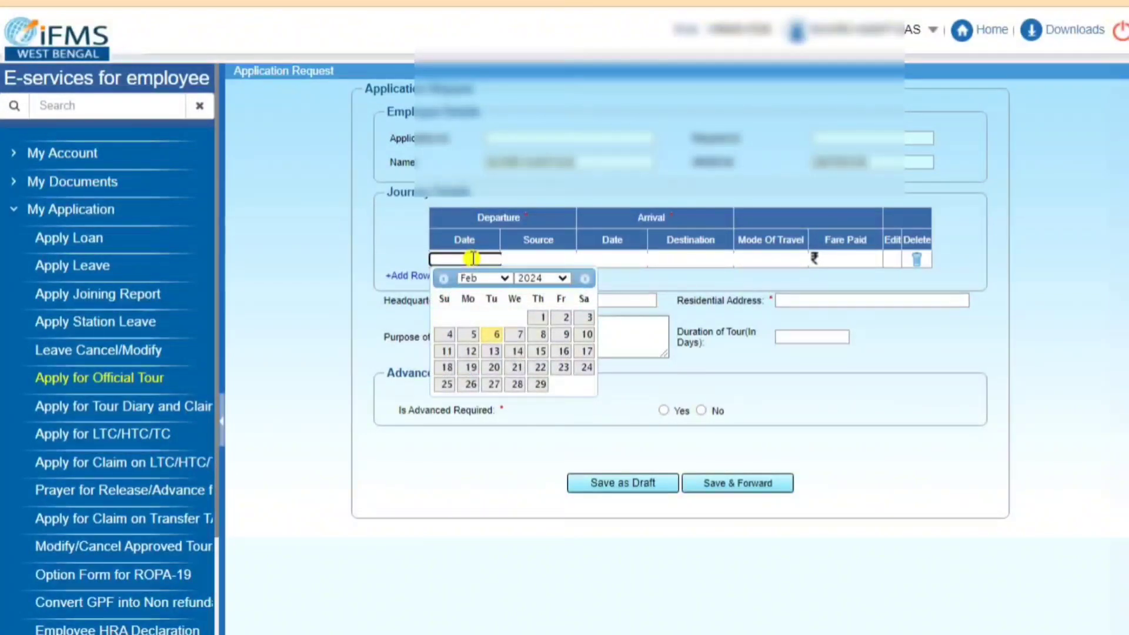
pyautogui.click(495, 337)
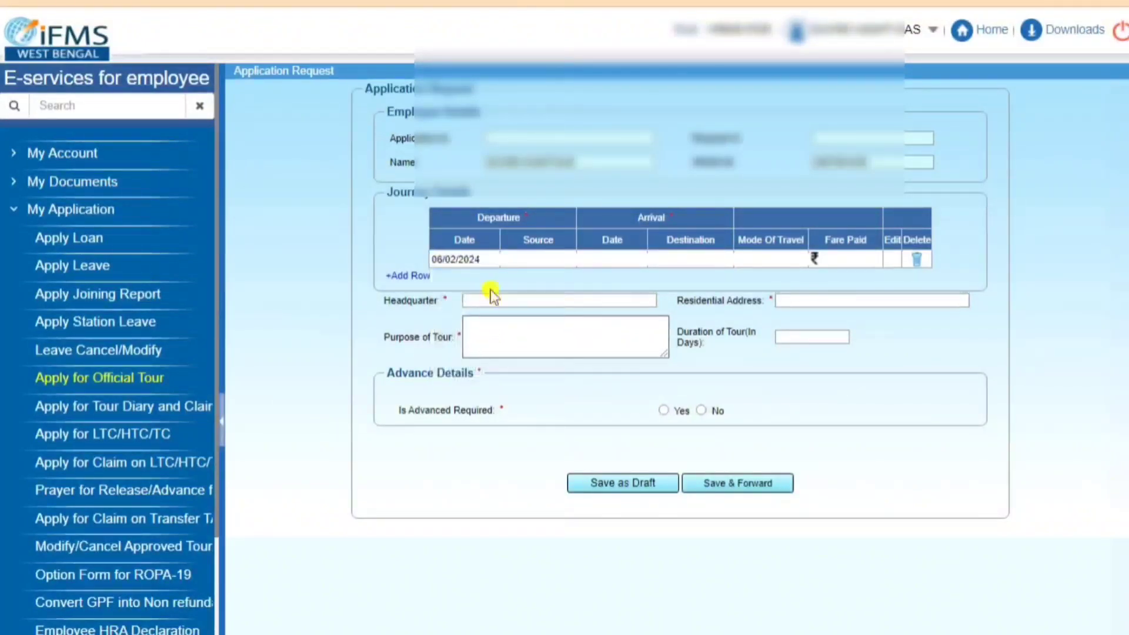
pyautogui.click(527, 257)
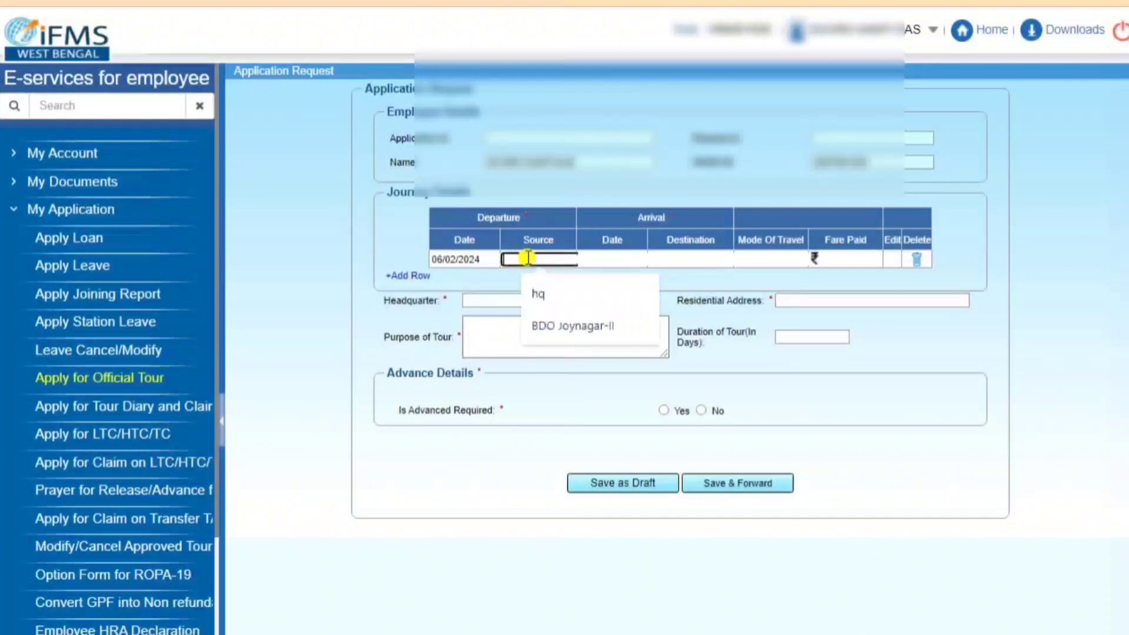
pyautogui.click(567, 326)
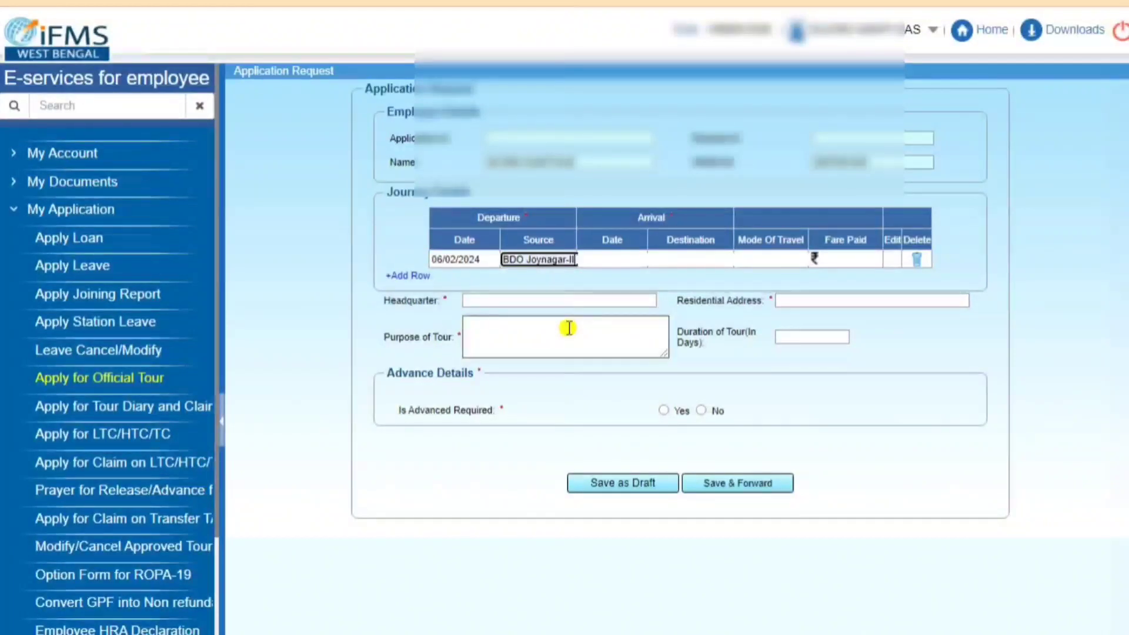
pyautogui.click(600, 257)
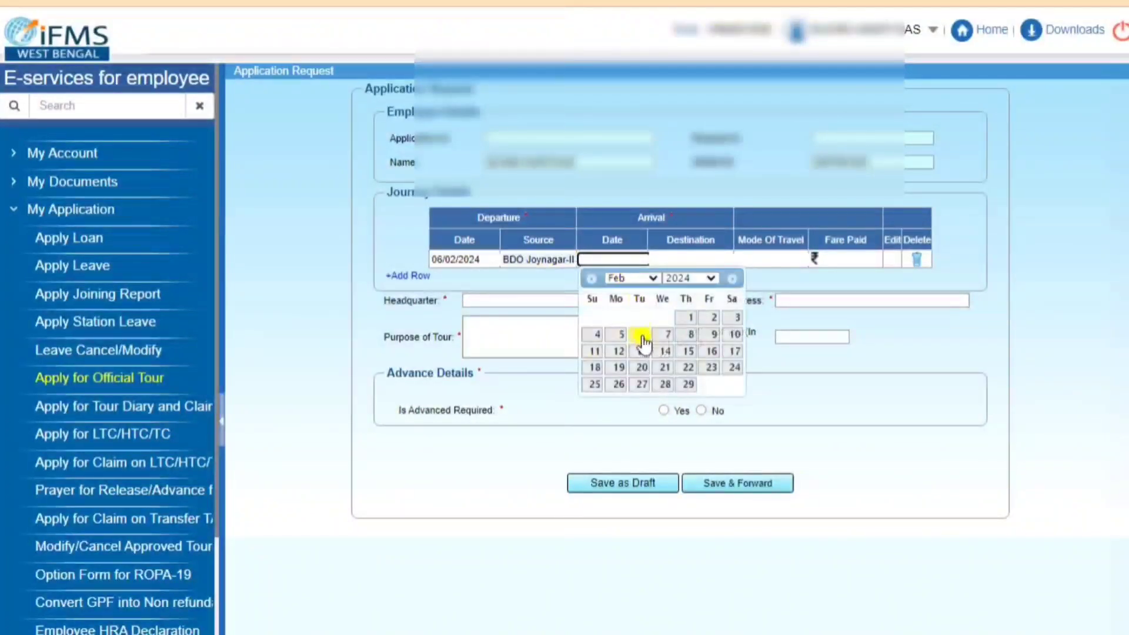
pyautogui.click(640, 336)
pyautogui.click(672, 260)
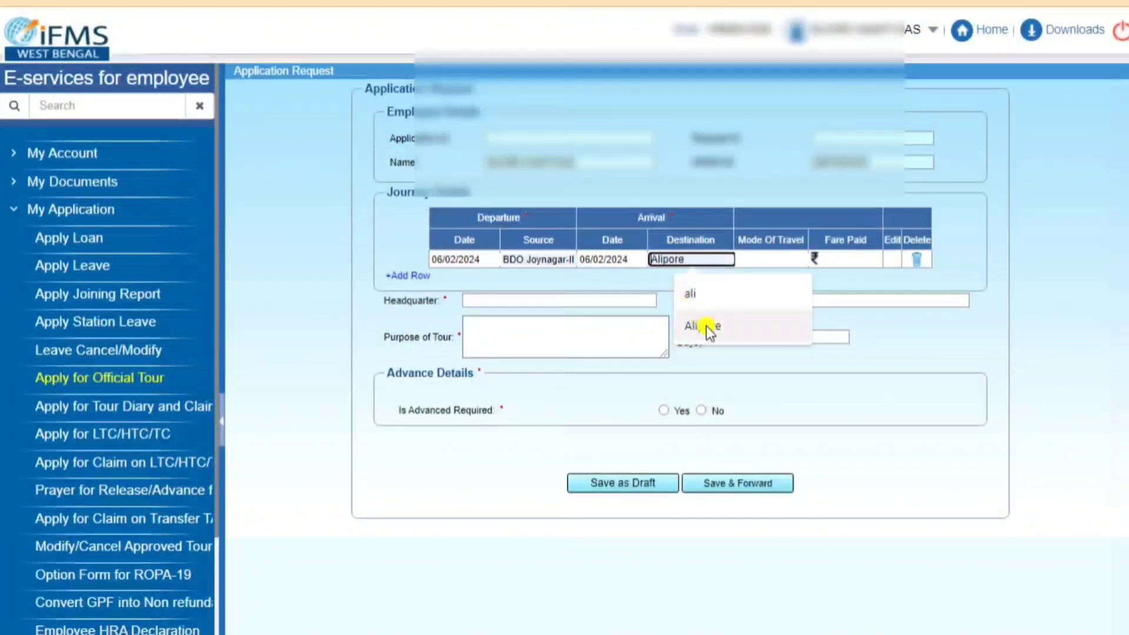
pyautogui.click(706, 328)
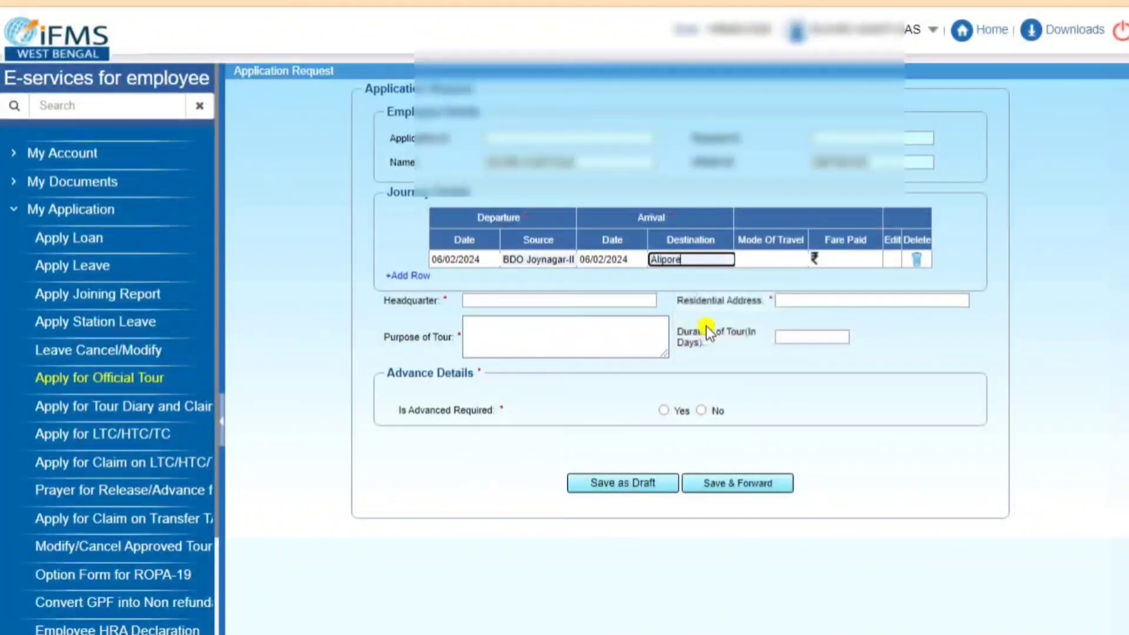
# Set the outbound journey's mode of travel to "bus and train" and its fare paid to 30
pyautogui.click(756, 260)
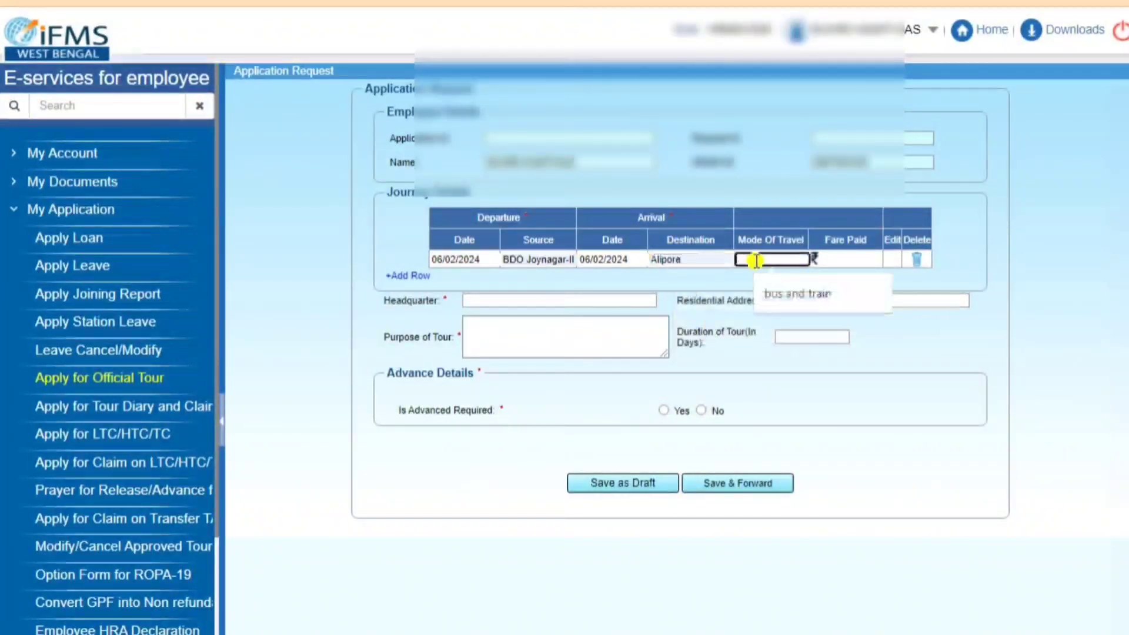
pyautogui.click(776, 295)
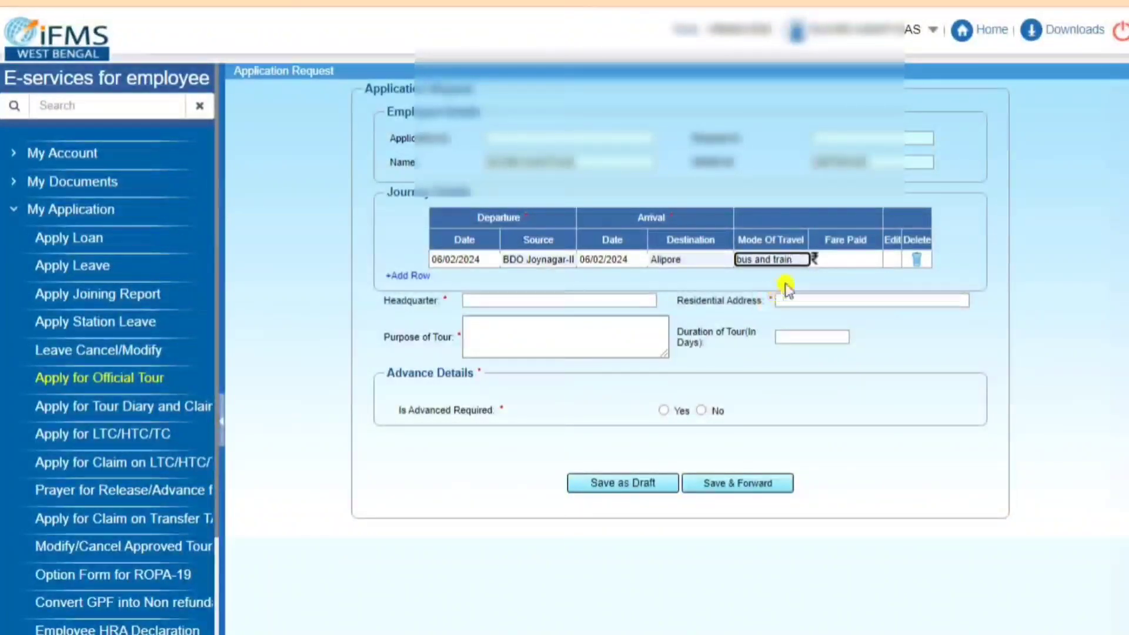
pyautogui.click(856, 260)
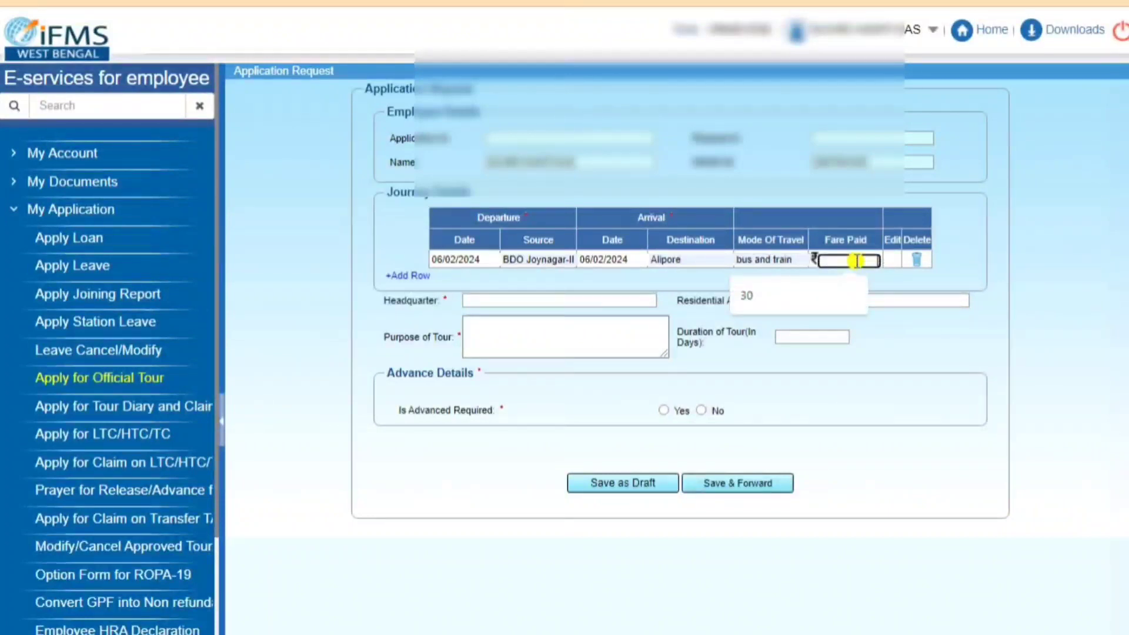
pyautogui.click(790, 292)
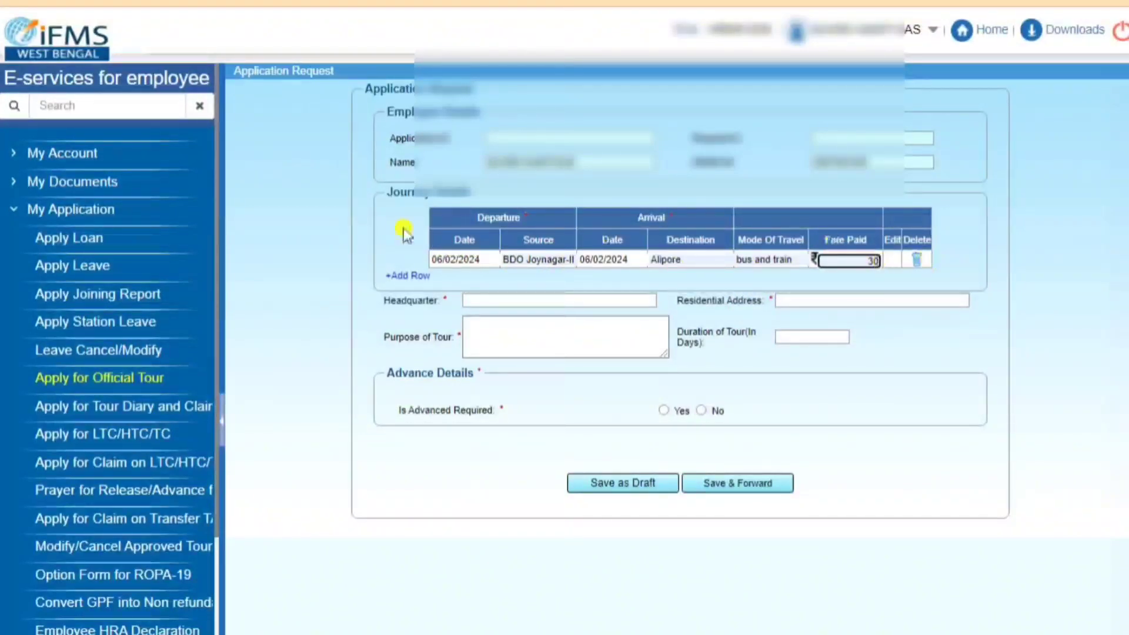
# Add a second journey row for the return, departing Alipore on 06/02/2024 and arriving at BDO Joynagar-II on 06/02/2024
pyautogui.click(405, 277)
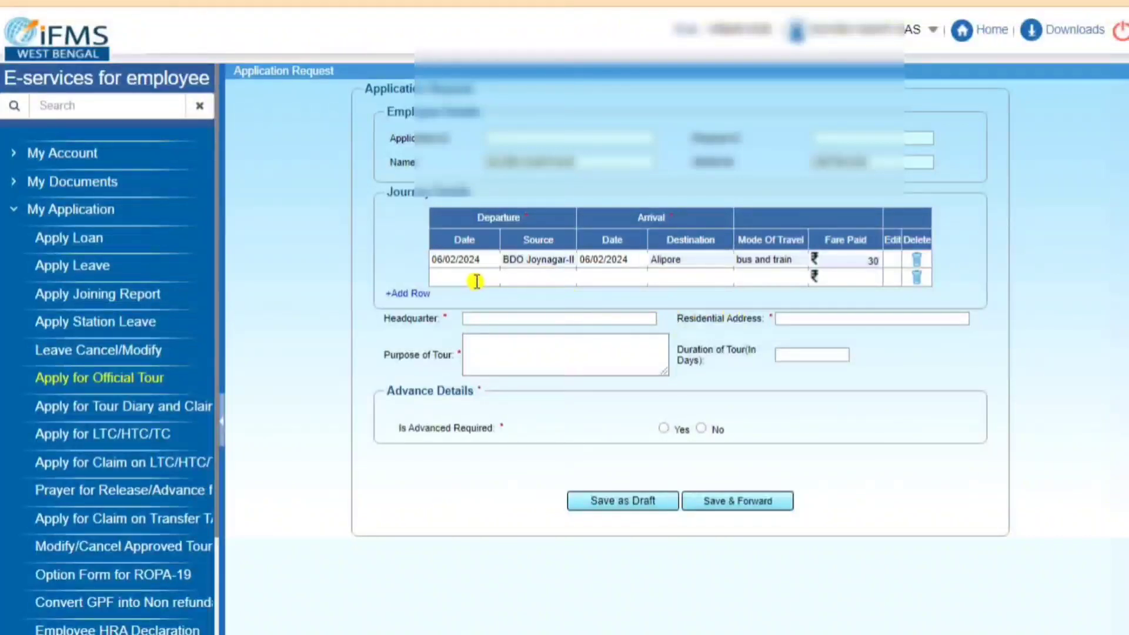
pyautogui.click(476, 280)
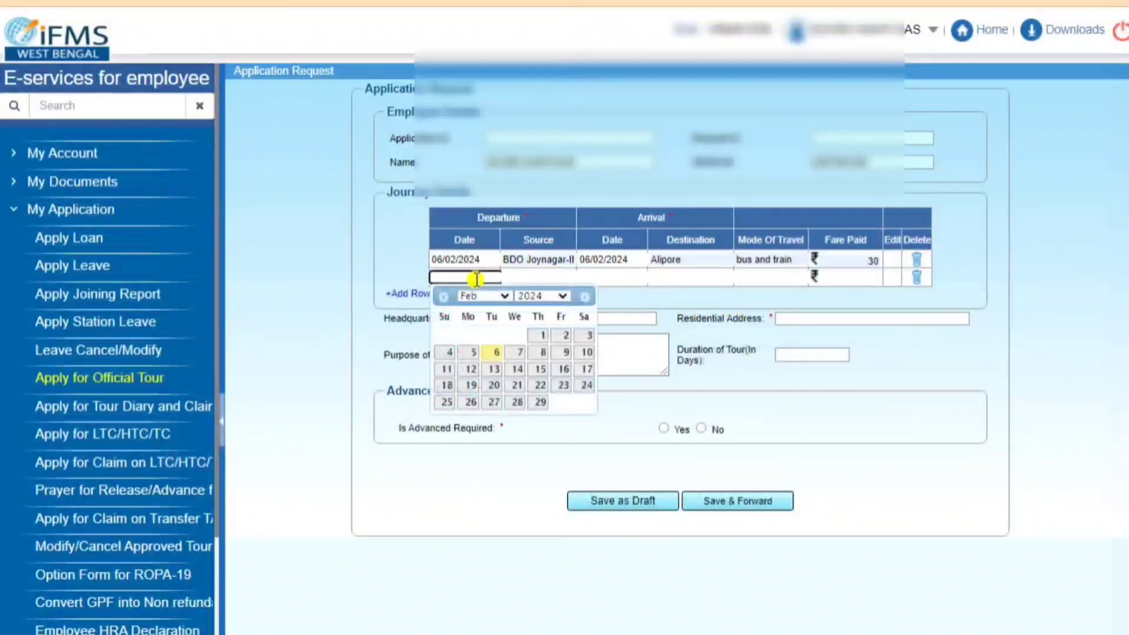
pyautogui.click(494, 351)
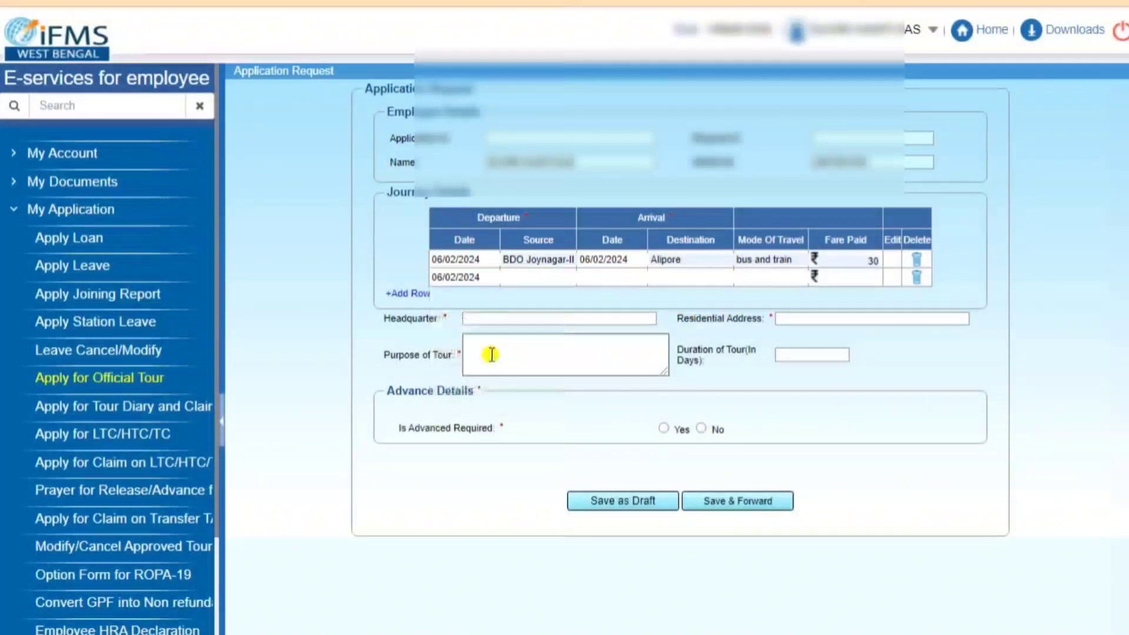
pyautogui.click(520, 280)
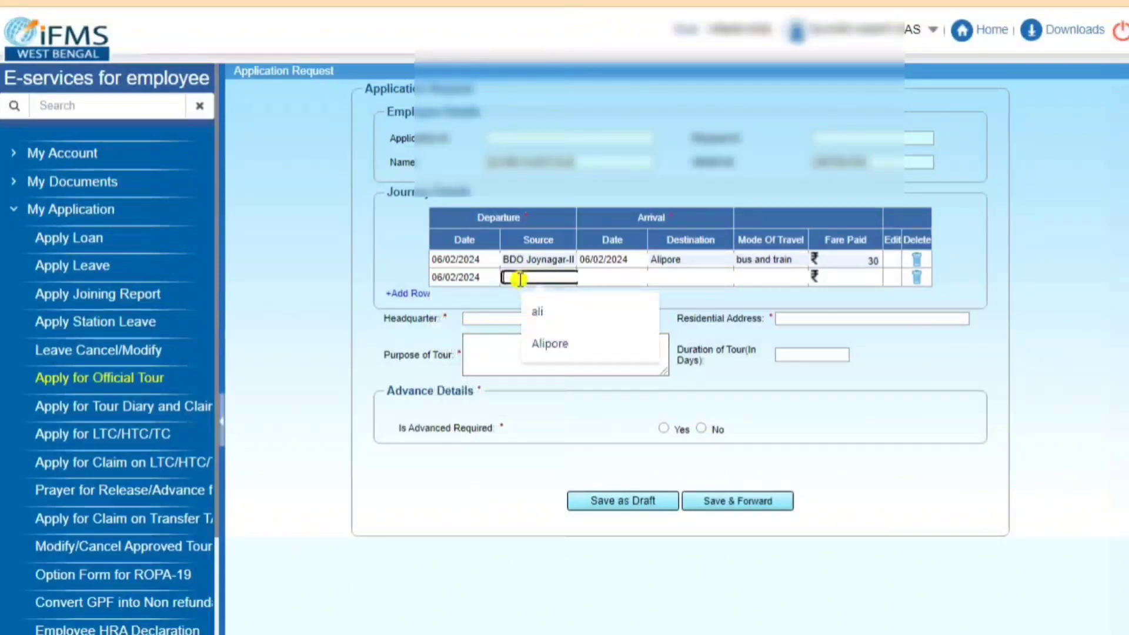
pyautogui.click(560, 343)
pyautogui.click(607, 279)
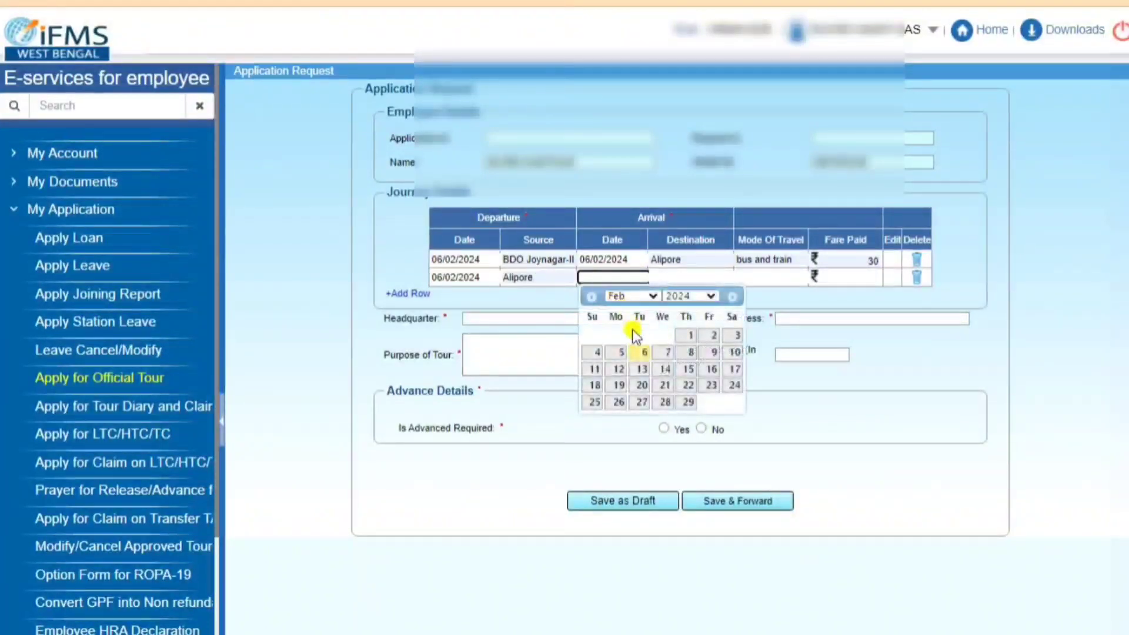
pyautogui.click(644, 352)
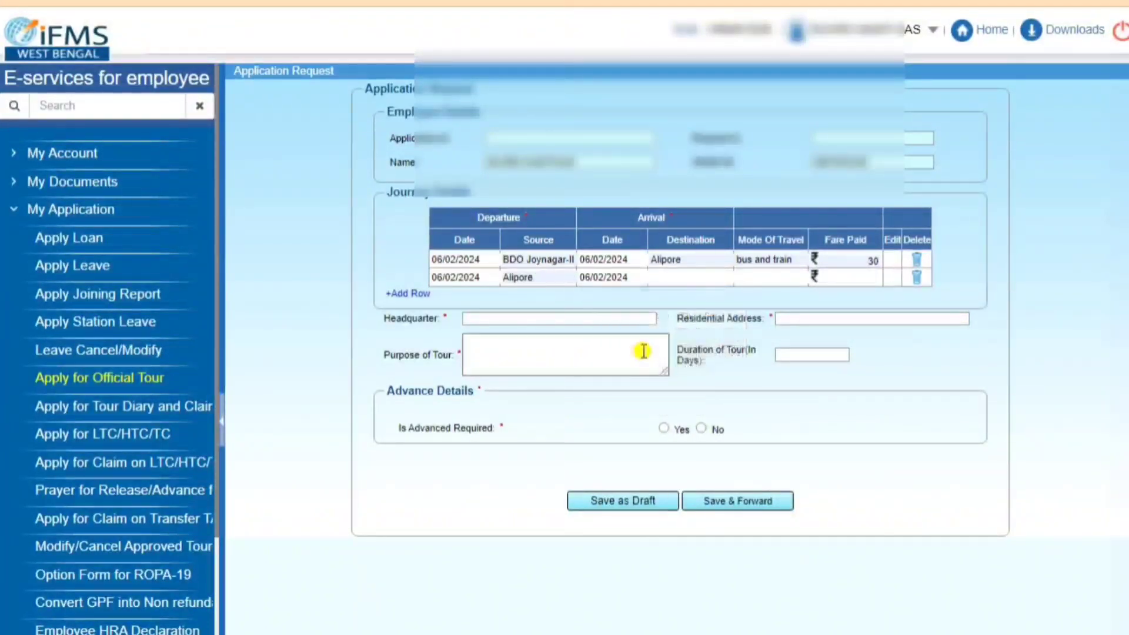
pyautogui.click(671, 277)
pyautogui.click(729, 344)
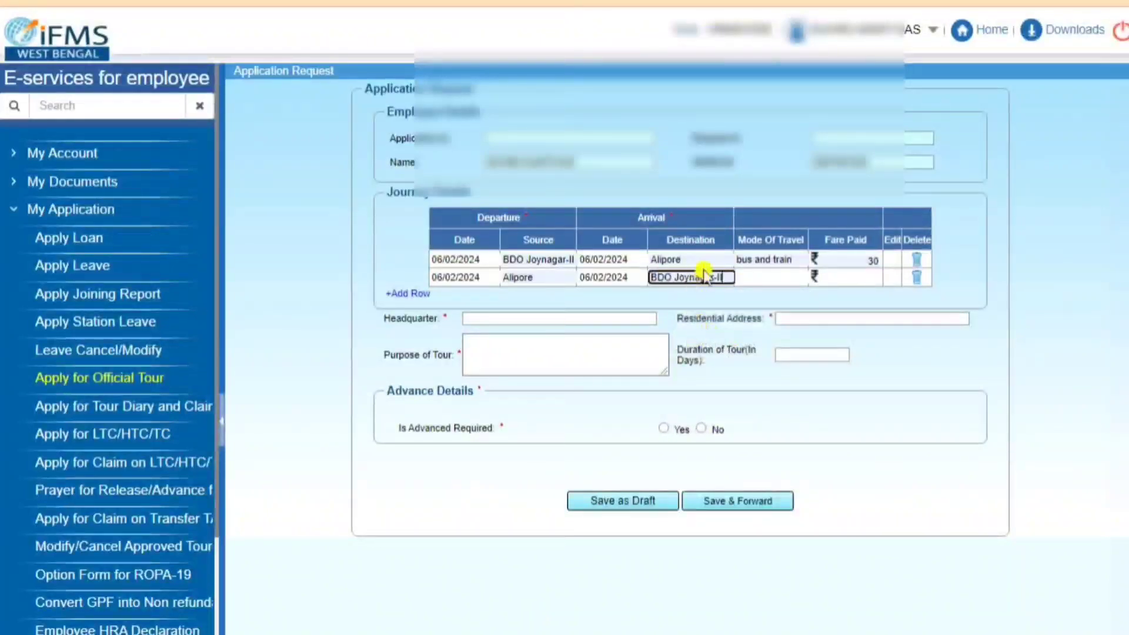
# Set the return journey's mode of travel to "bus and train" and its fare paid to 30
pyautogui.click(754, 278)
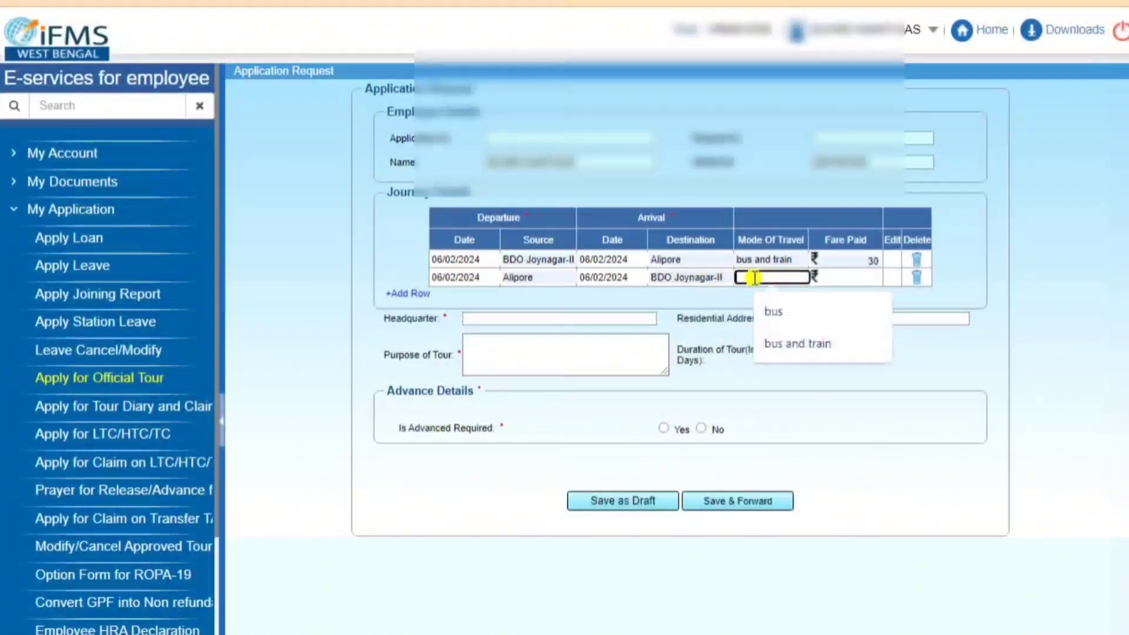
pyautogui.click(808, 344)
pyautogui.click(869, 275)
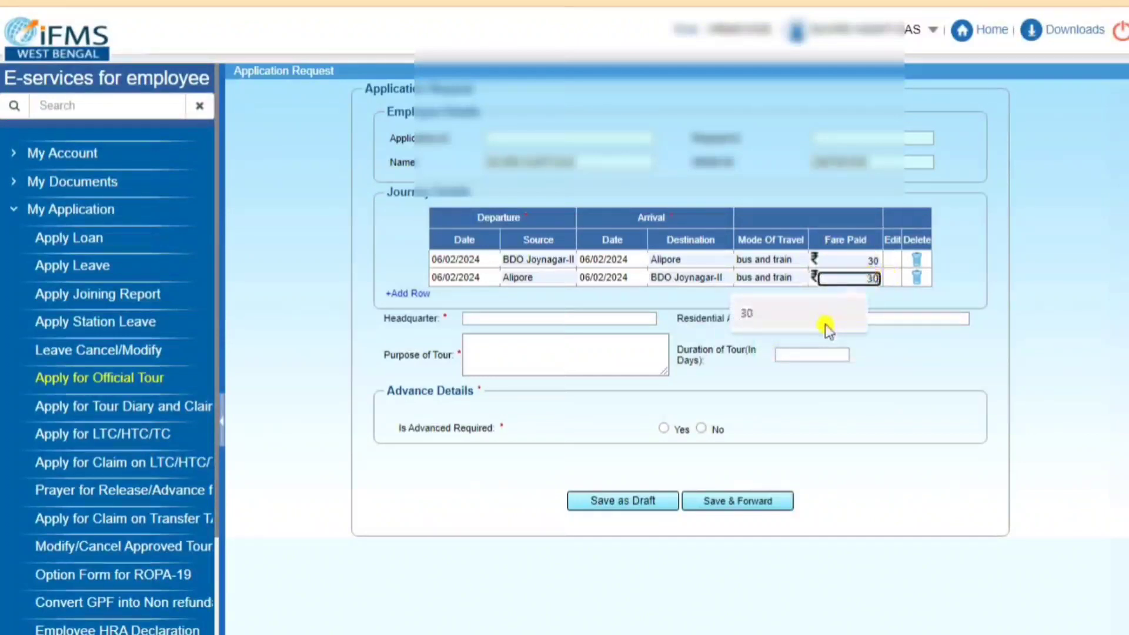
pyautogui.click(755, 313)
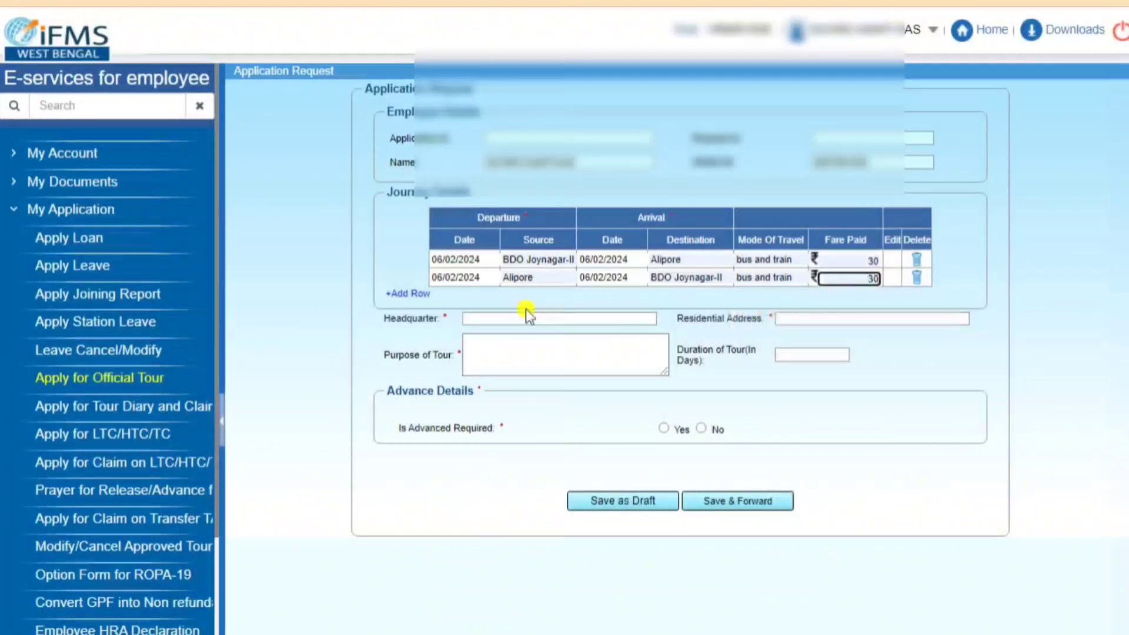
# Enter BDO Joynagar-II as headquarters, fill in the employee's residential address, and give "Official Tour" as the purpose of tour
pyautogui.click(491, 318)
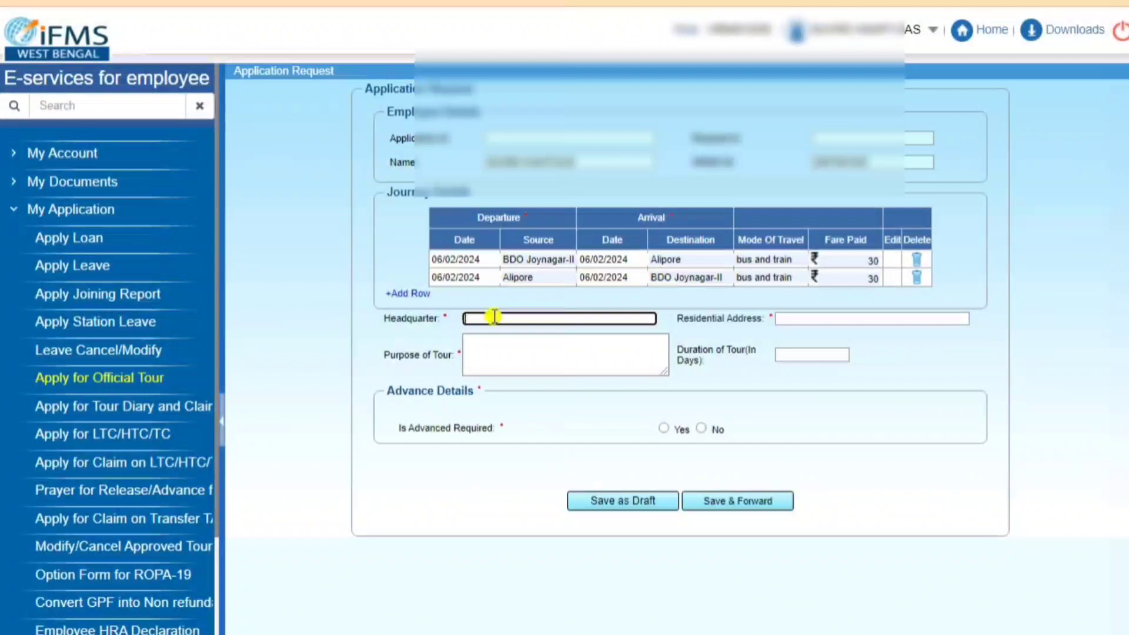
pyautogui.write('BDO Joynagar-II')
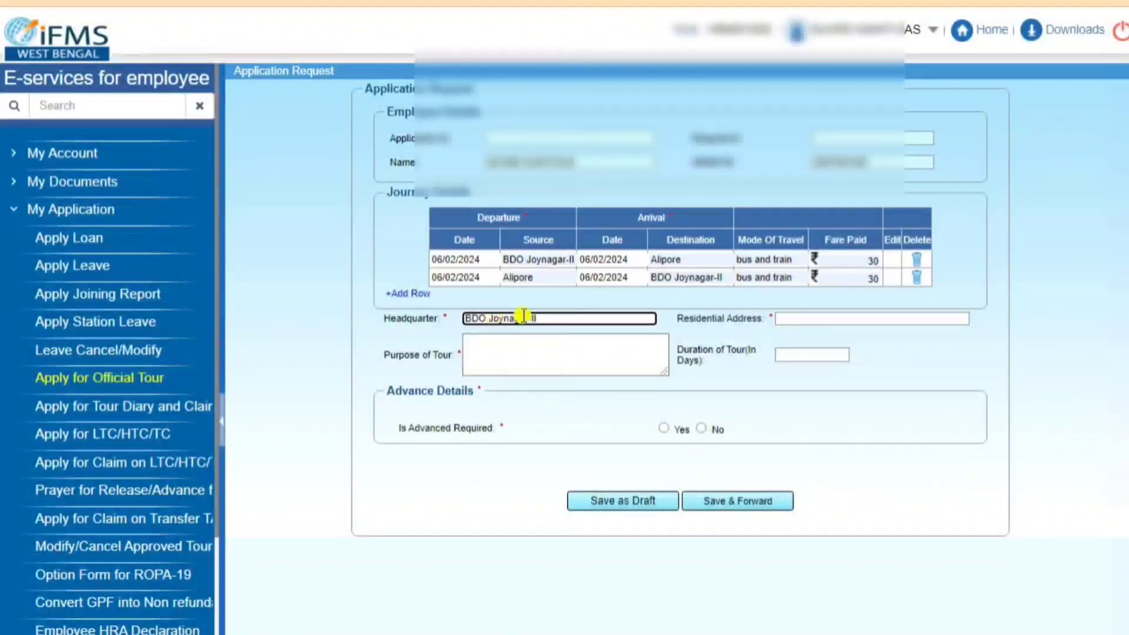
pyautogui.click(819, 318)
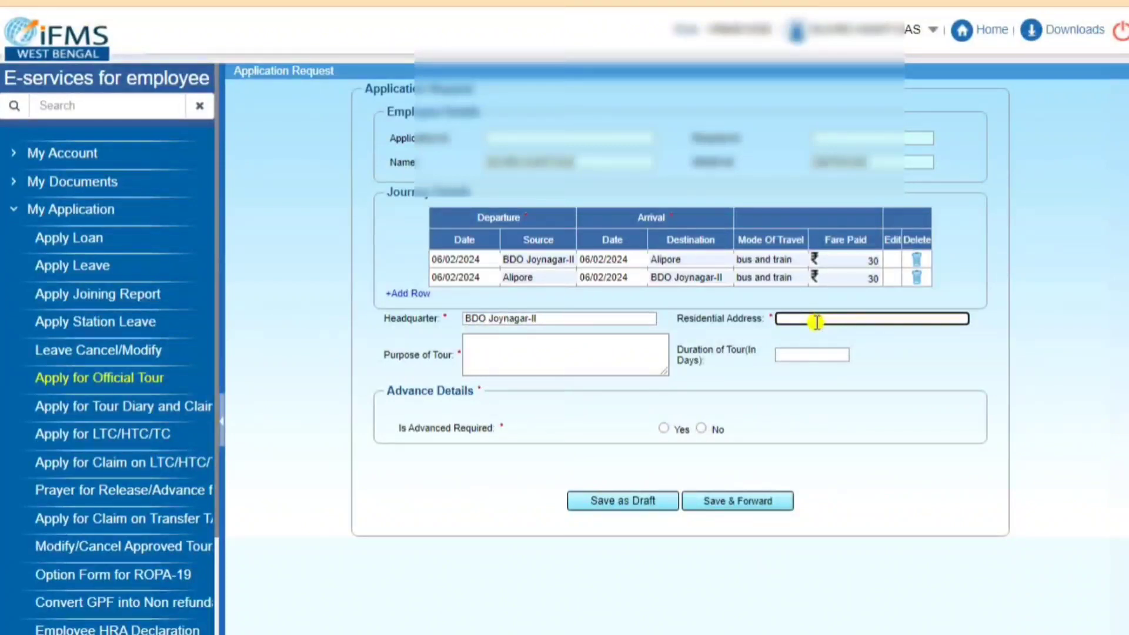
pyautogui.write('Garia, Kolkata')
pyautogui.click(512, 351)
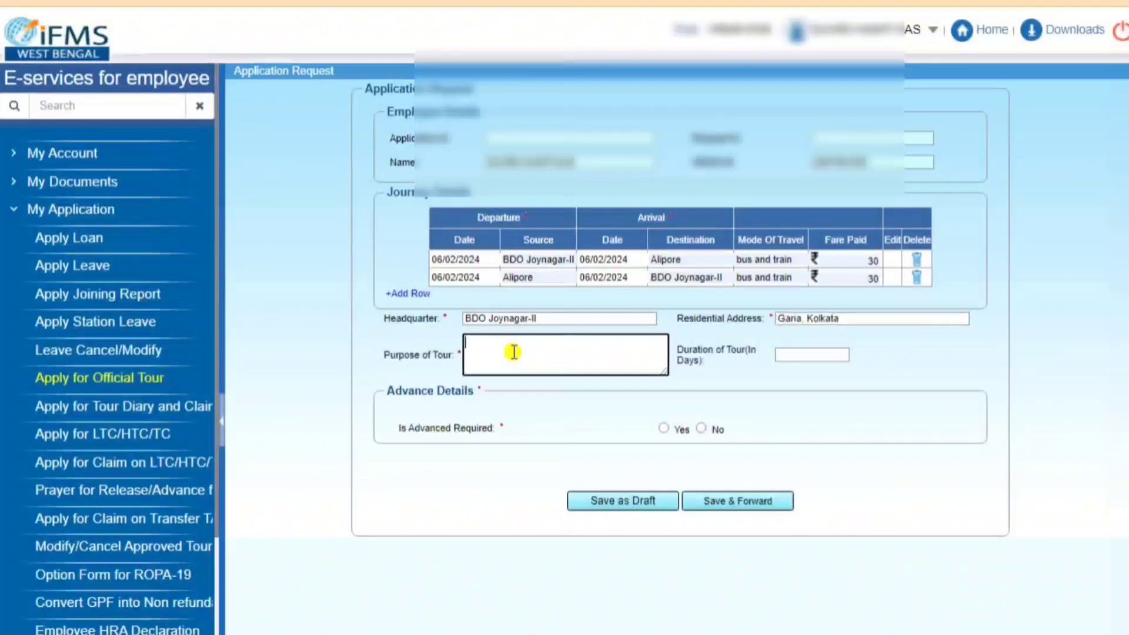
pyautogui.write('Official Tour')
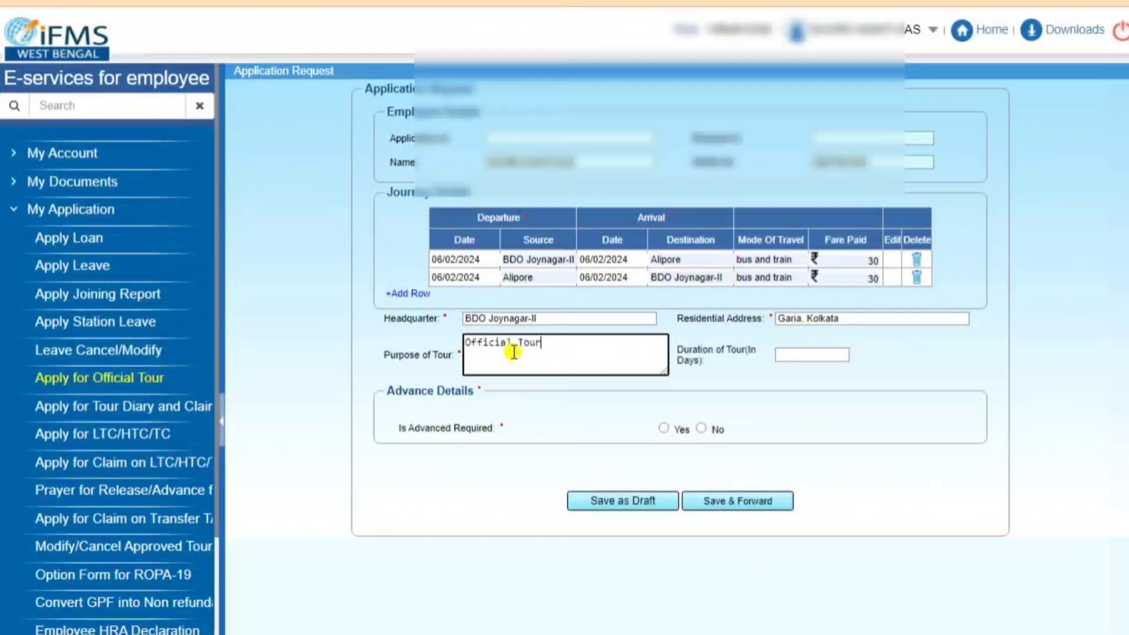
# Set the tour duration to 1 day with no advance required, and save the application as a draft
pyautogui.click(808, 358)
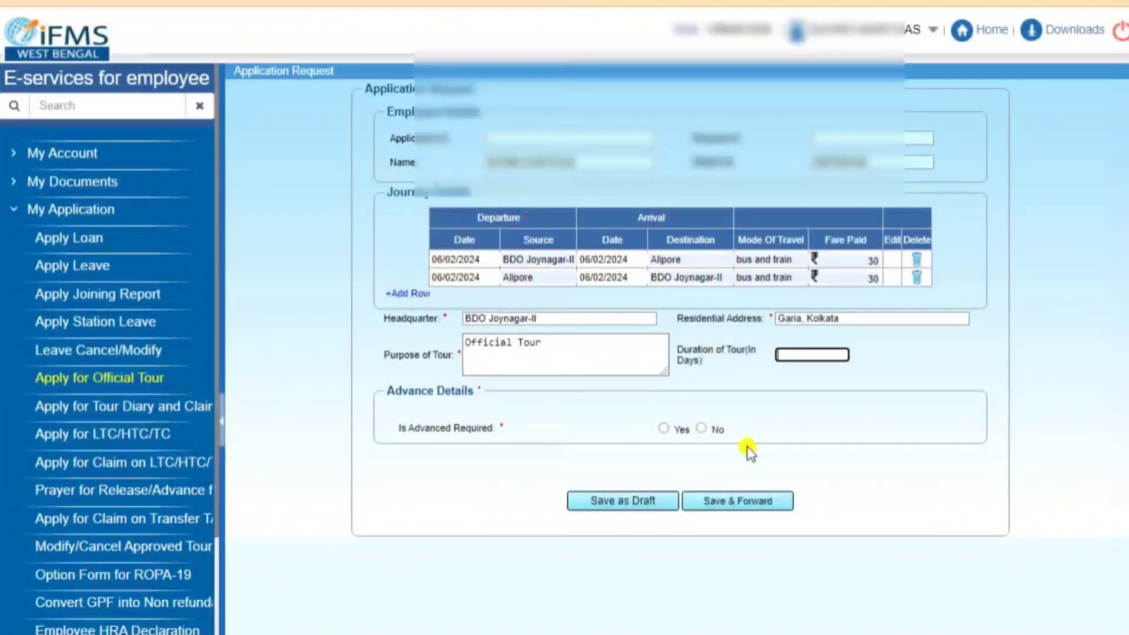
pyautogui.write('1')
pyautogui.click(701, 430)
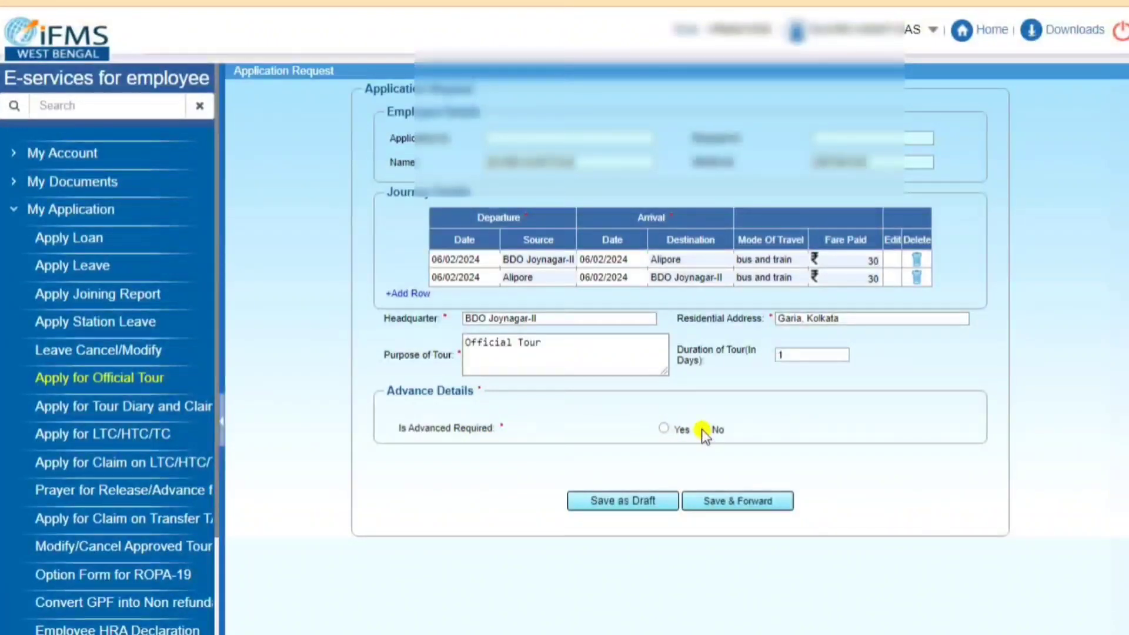
pyautogui.click(622, 503)
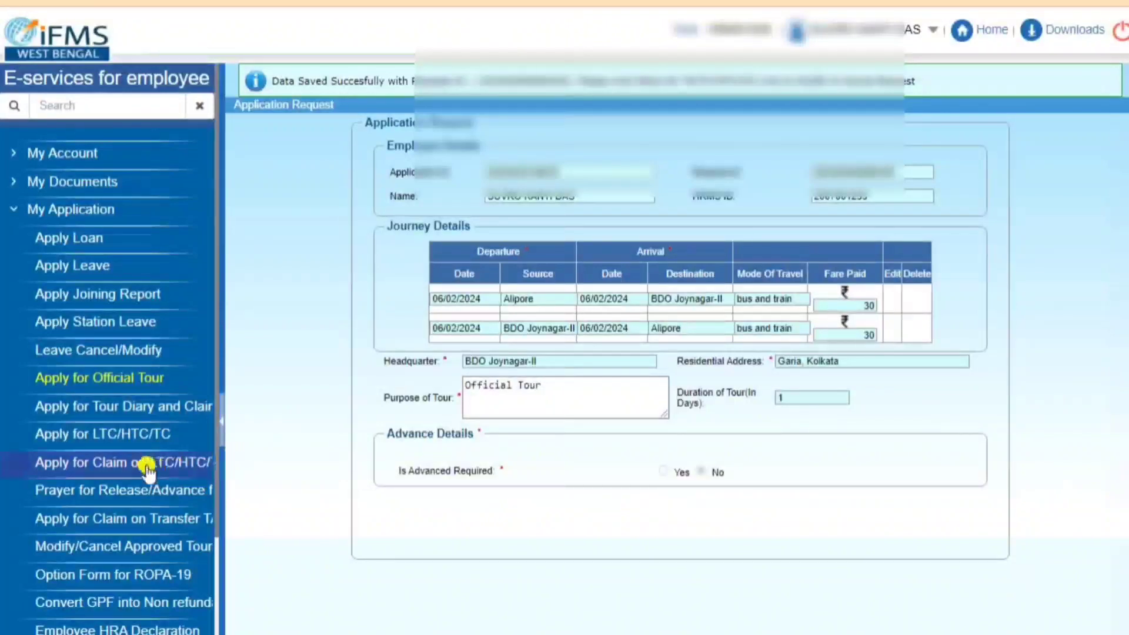
# Open the employee's inbox for TA/TC/HTC/LTC requests to view the application status list
pyautogui.scroll(-3, 126, 498)
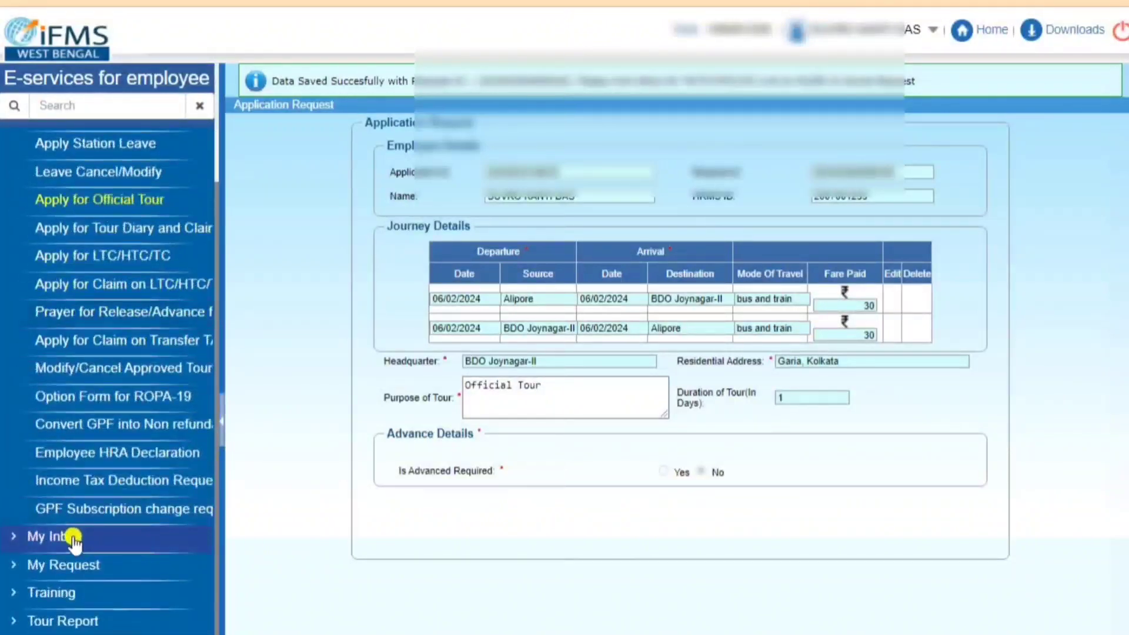
pyautogui.click(72, 537)
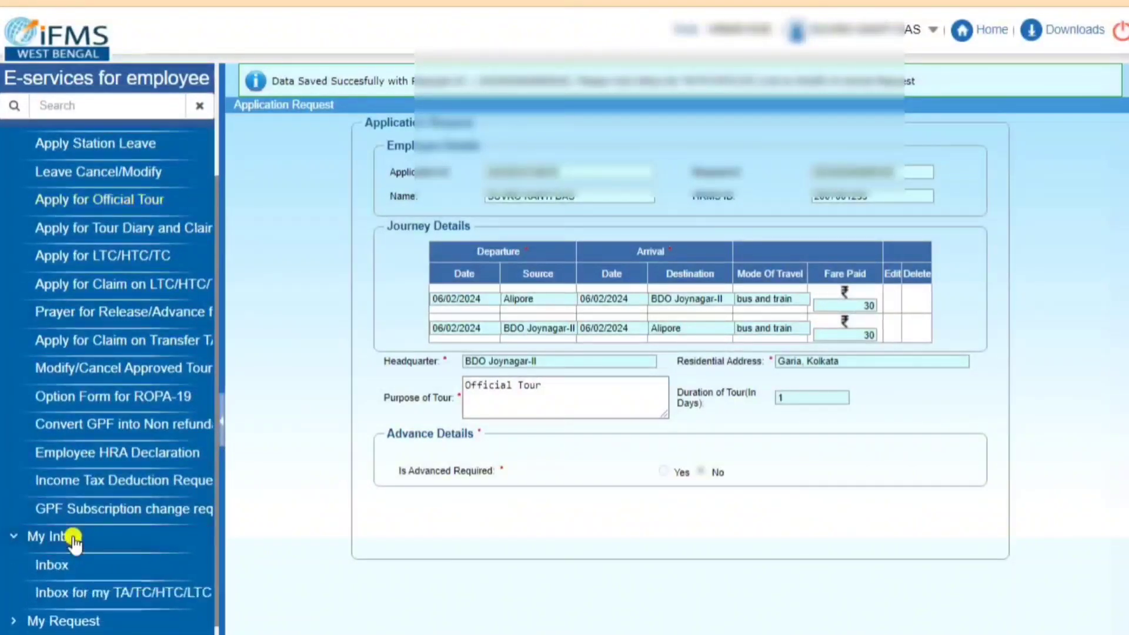
pyautogui.click(115, 594)
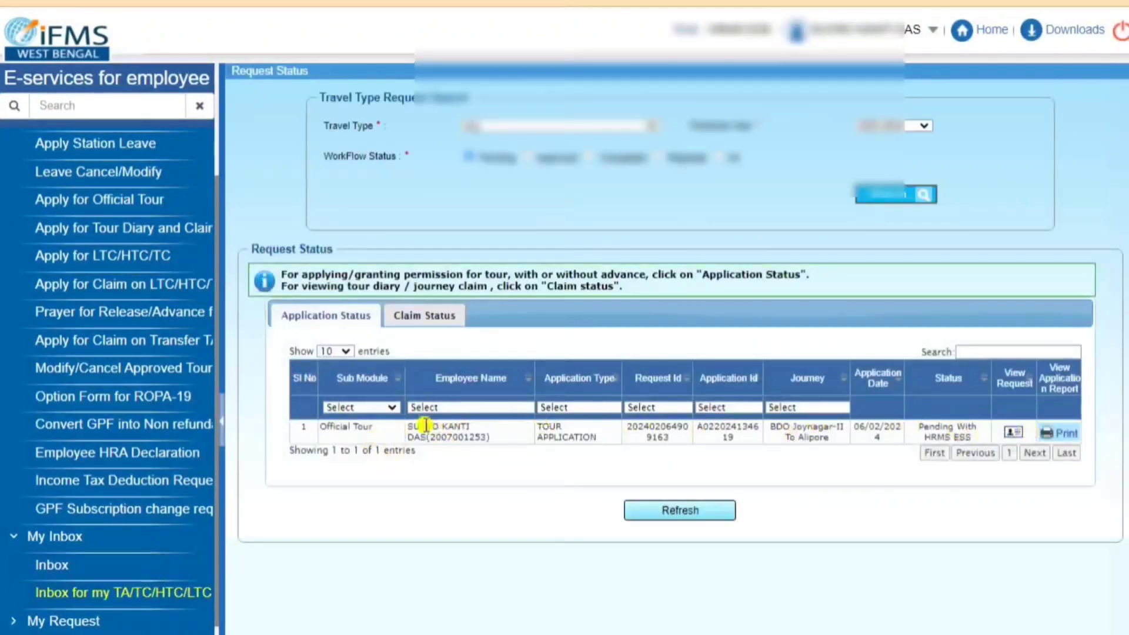
# Open the pending official tour request, then save and forward it to the second listed HRMS HOO Approver
pyautogui.moveTo(297, 429); pyautogui.dragTo(986, 446)
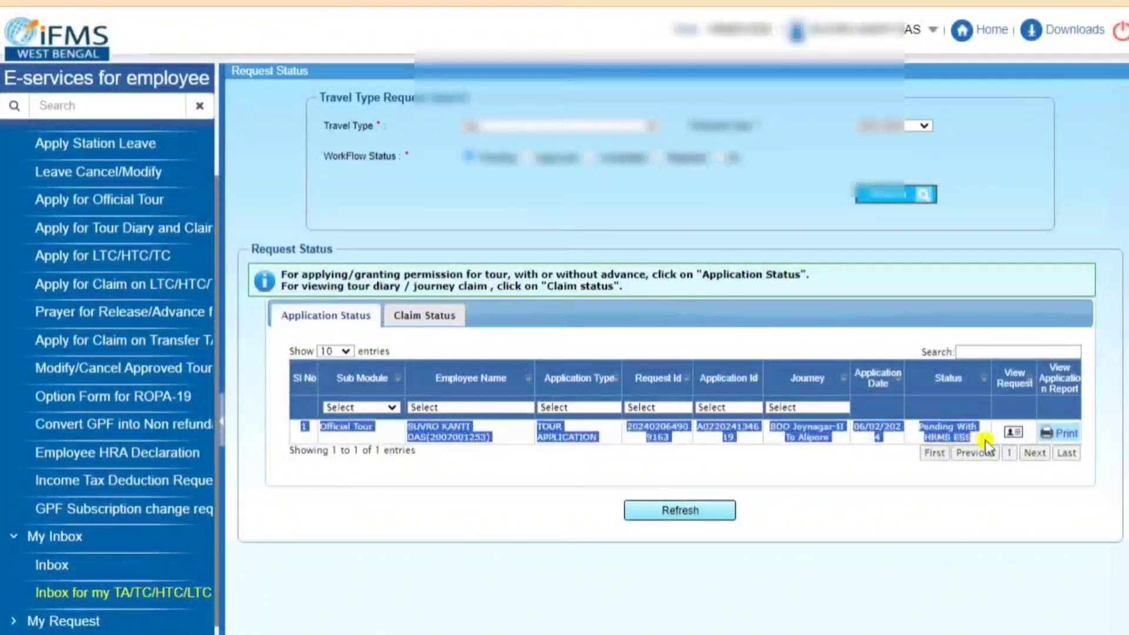
pyautogui.click(1015, 434)
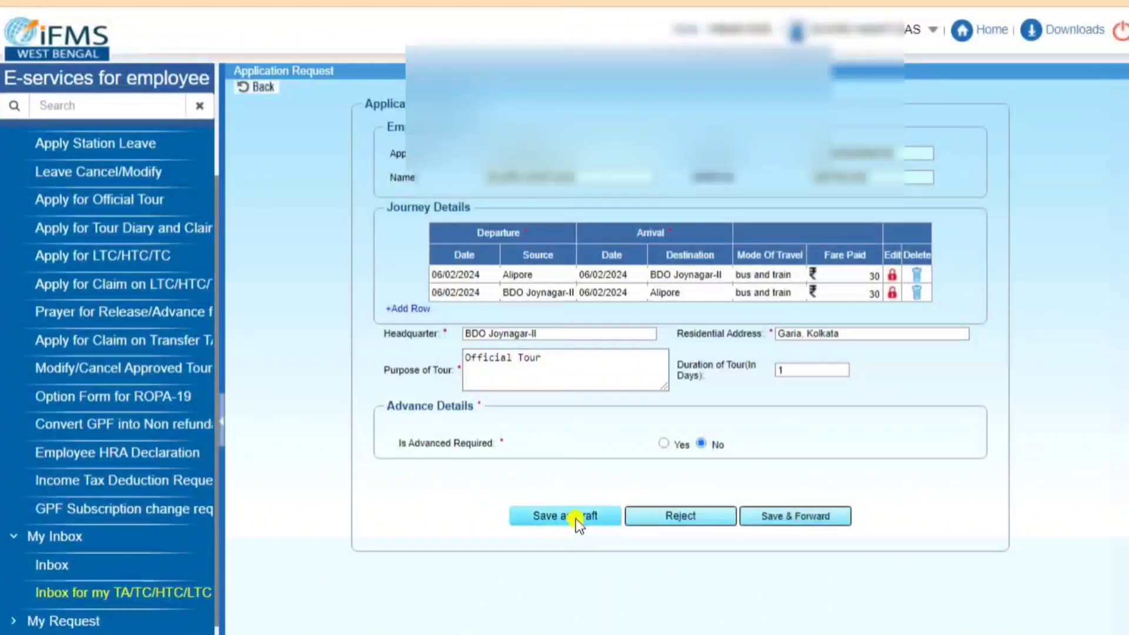
pyautogui.click(810, 518)
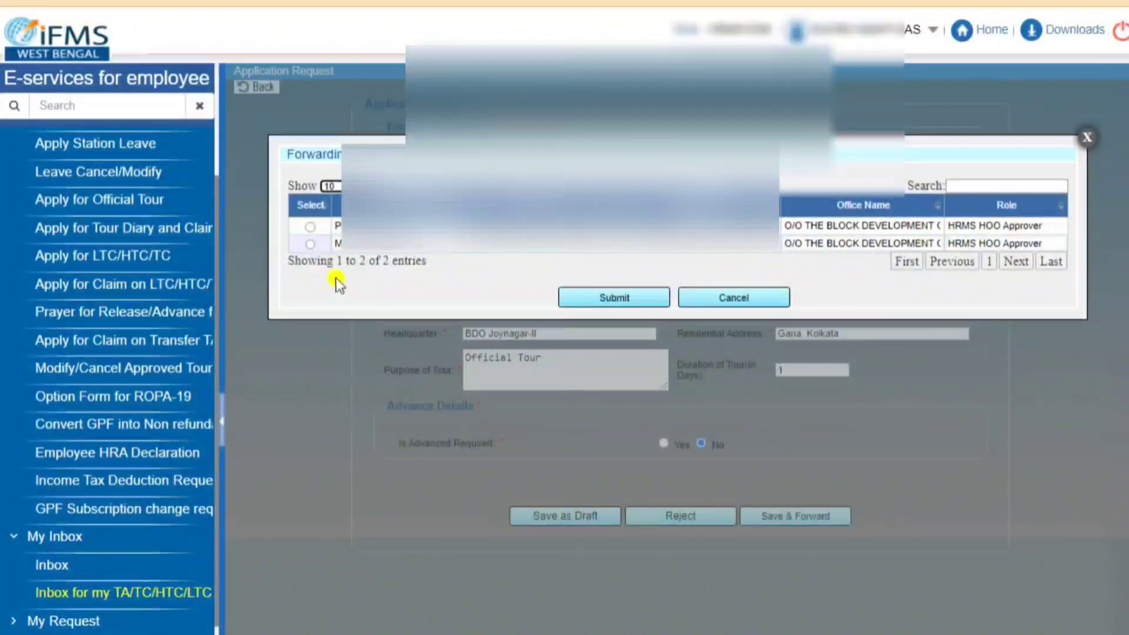
pyautogui.click(310, 244)
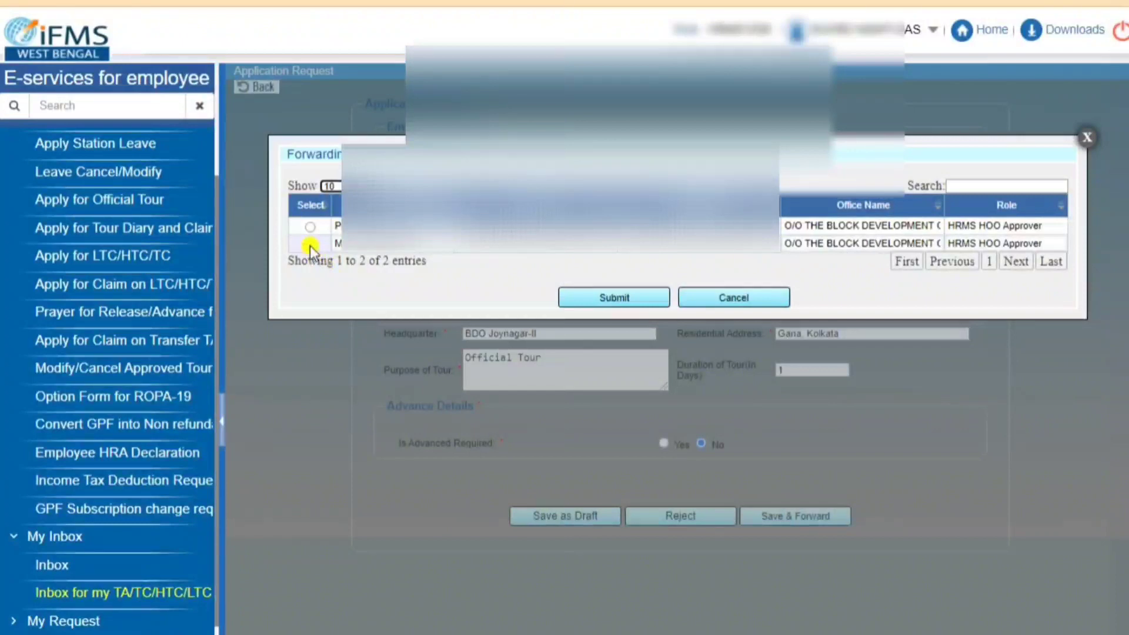
pyautogui.click(619, 298)
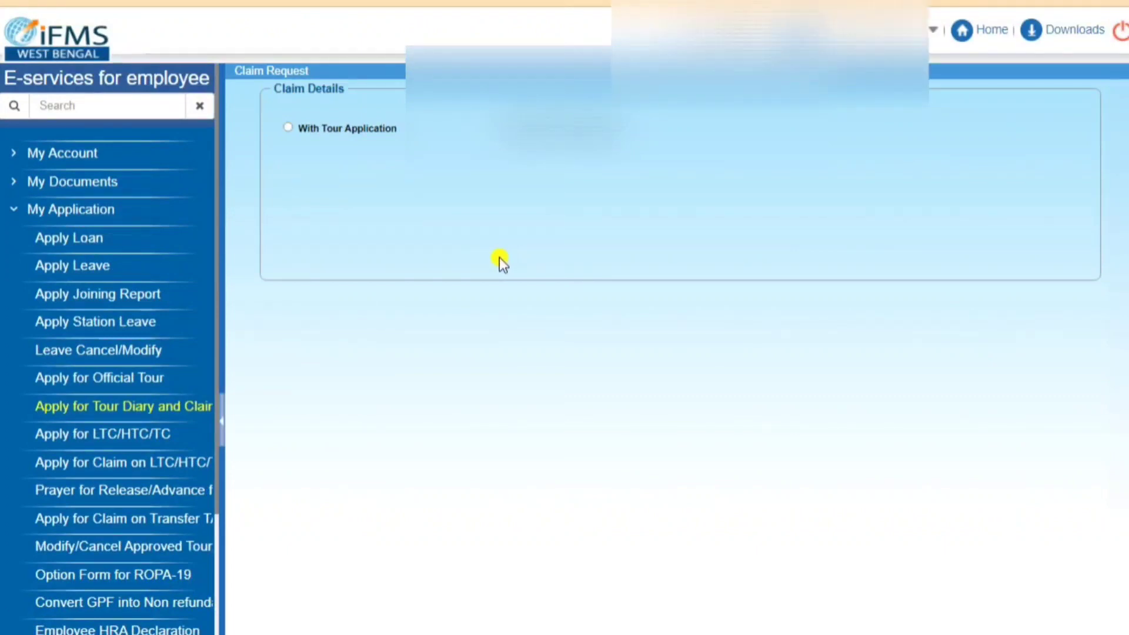
# Start a tour diary and claim application, search using the employee's details, and look through the claim form's sections
pyautogui.click(79, 213)
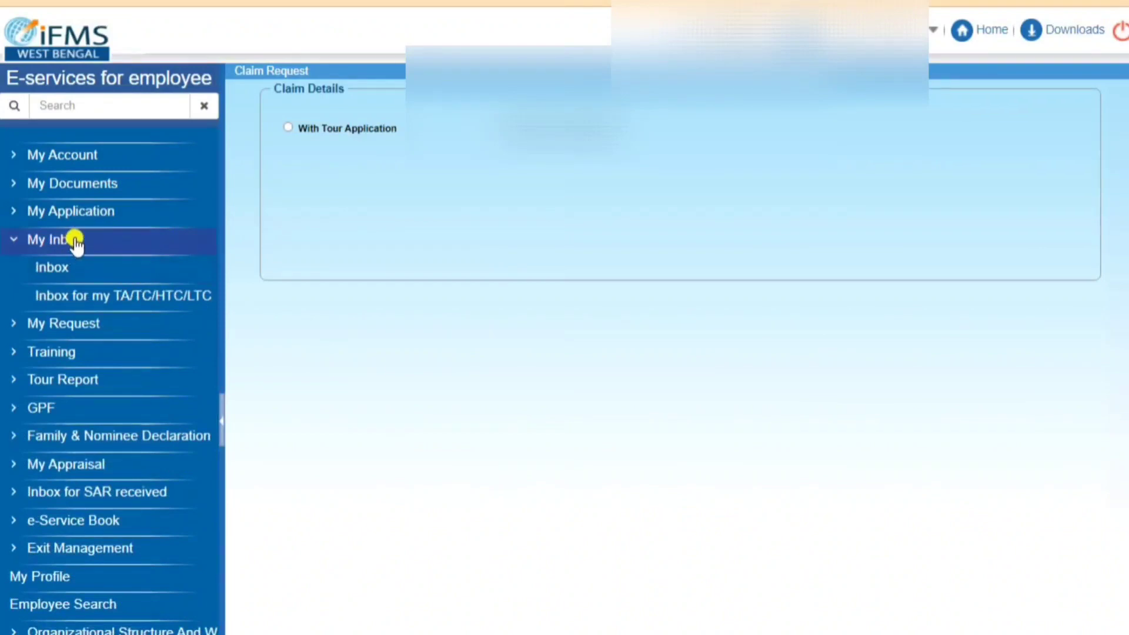
pyautogui.click(83, 213)
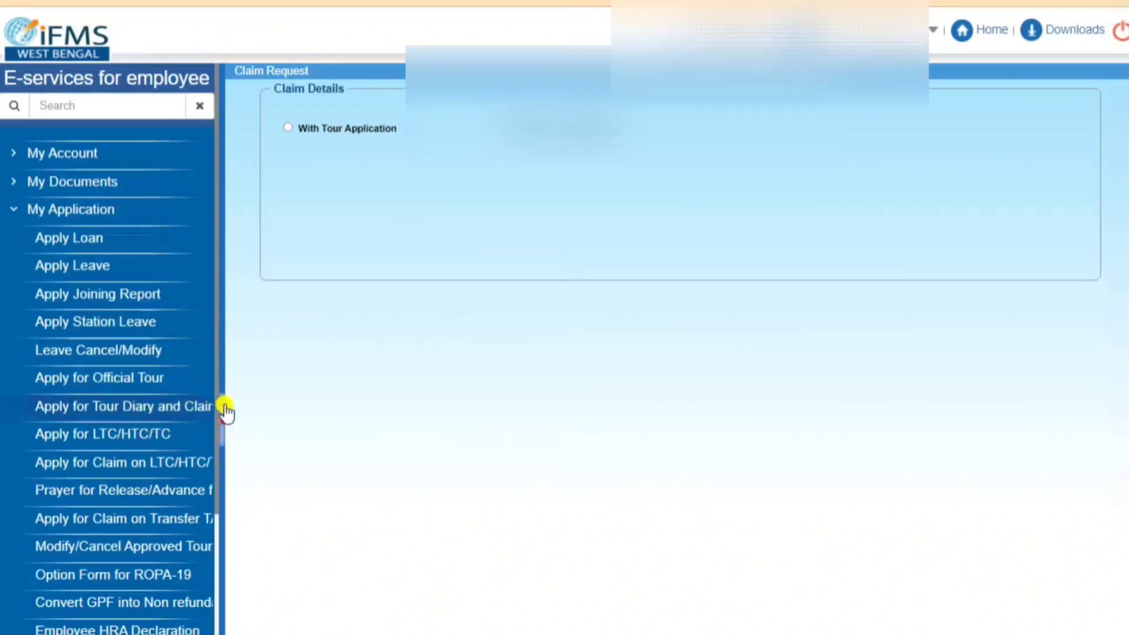
pyautogui.click(161, 405)
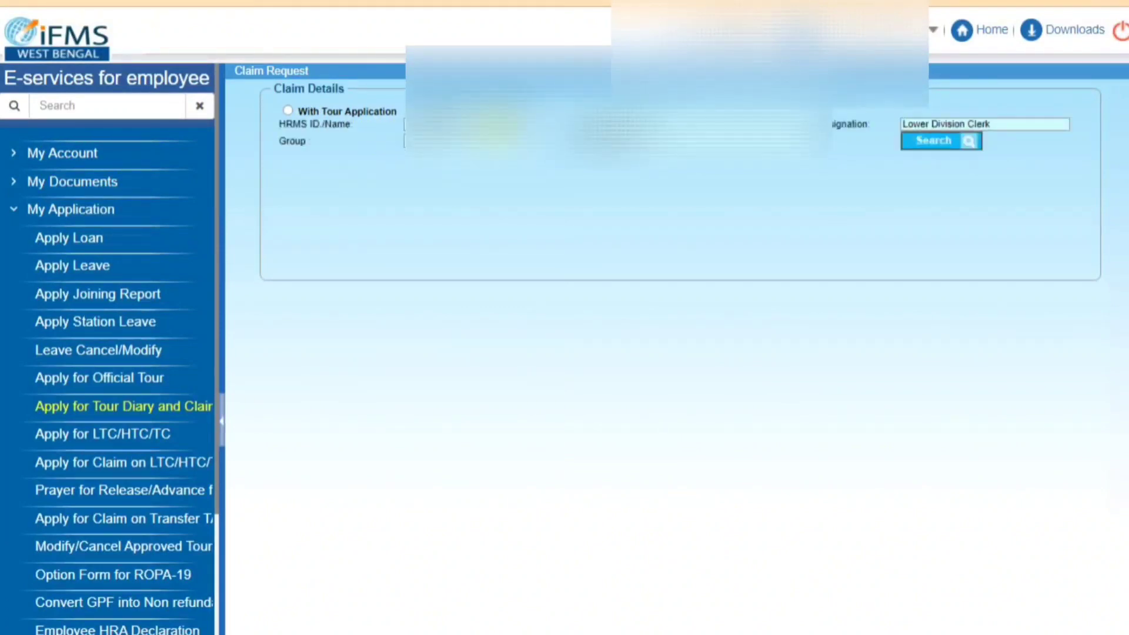
pyautogui.click(940, 138)
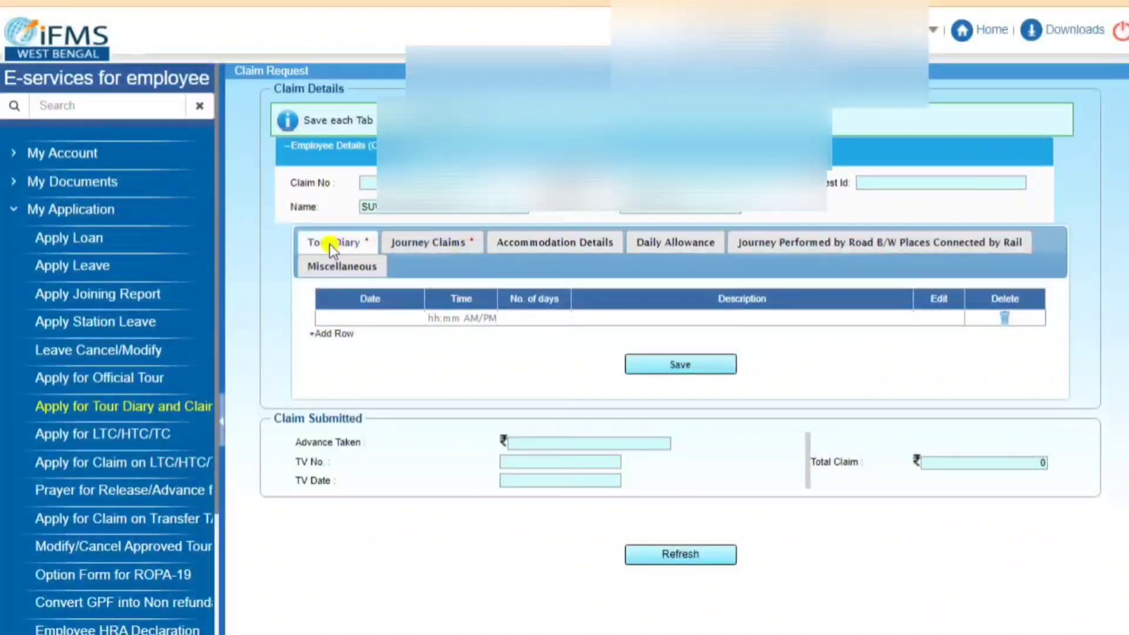
pyautogui.click(432, 245)
pyautogui.click(682, 247)
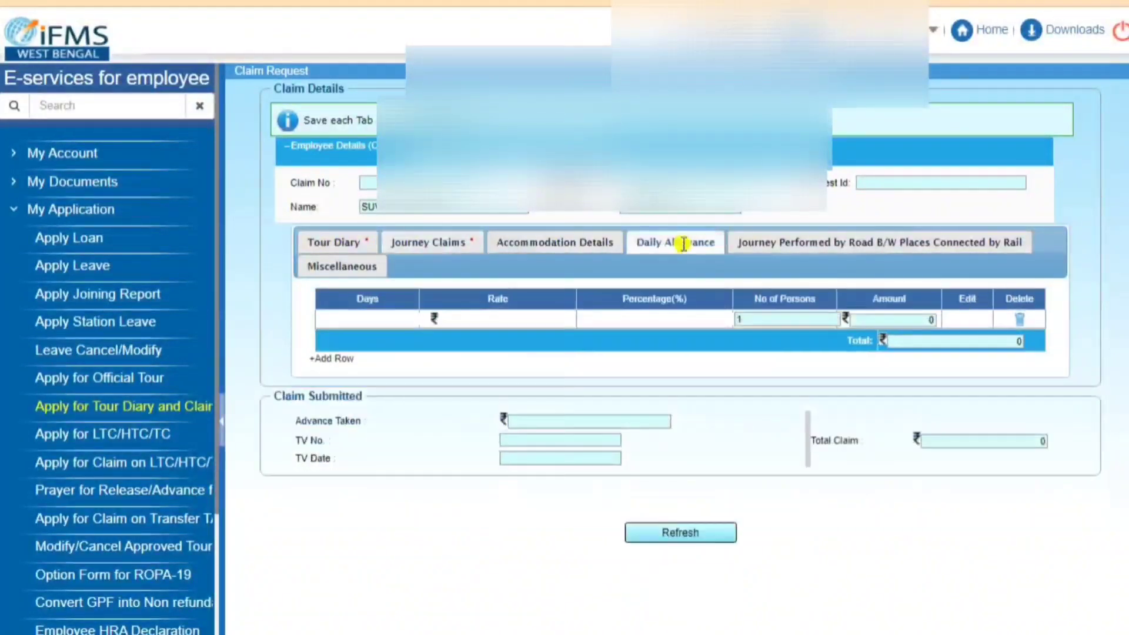
pyautogui.click(356, 266)
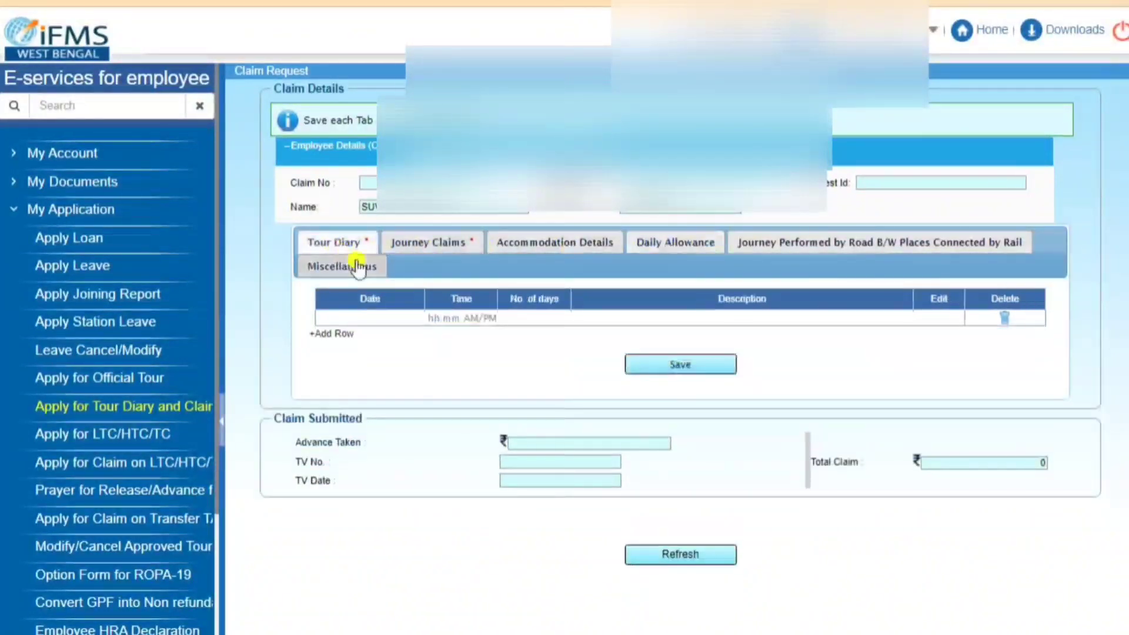
# Set the tour diary entry's date to 06/02/2024, its time to 12:00 AM and its number of days to 1
pyautogui.click(386, 318)
pyautogui.click(381, 395)
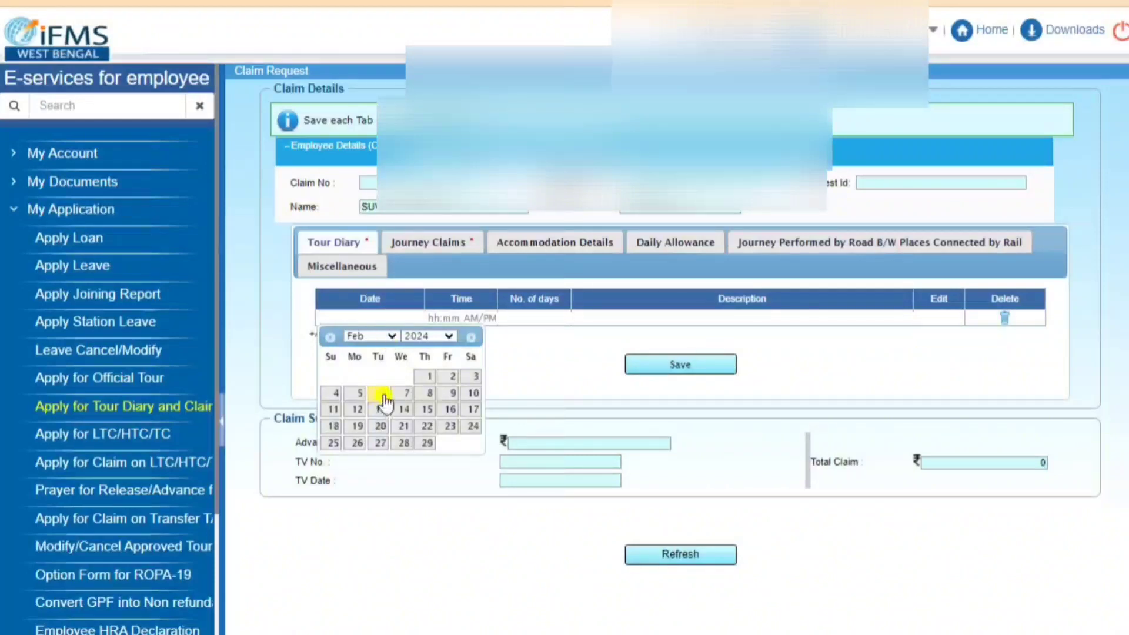
pyautogui.click(449, 320)
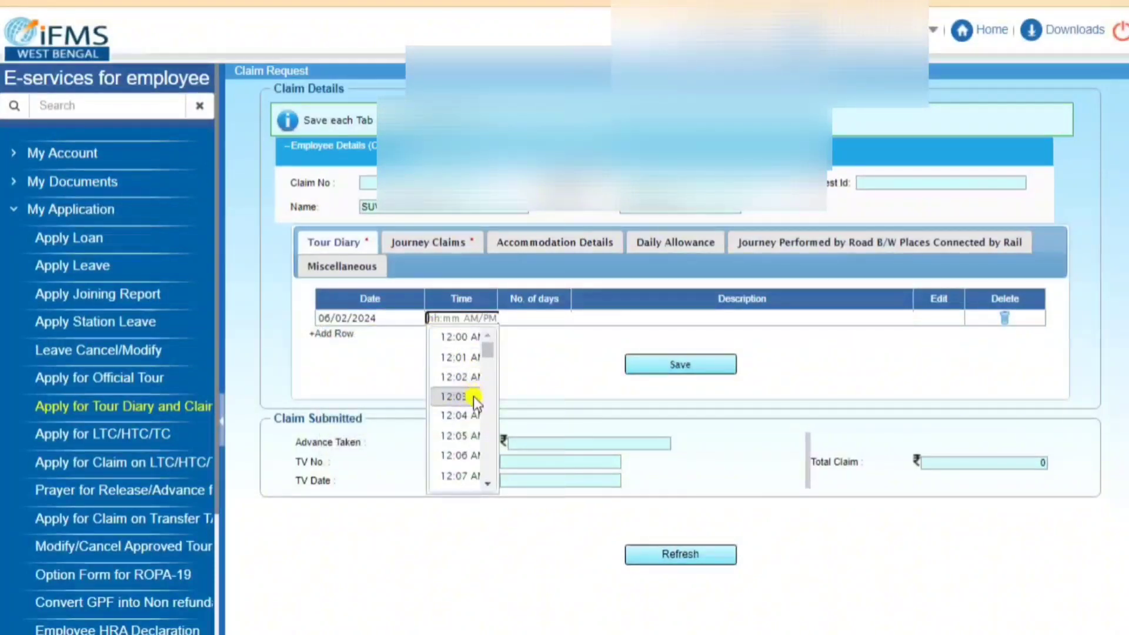
pyautogui.click(460, 338)
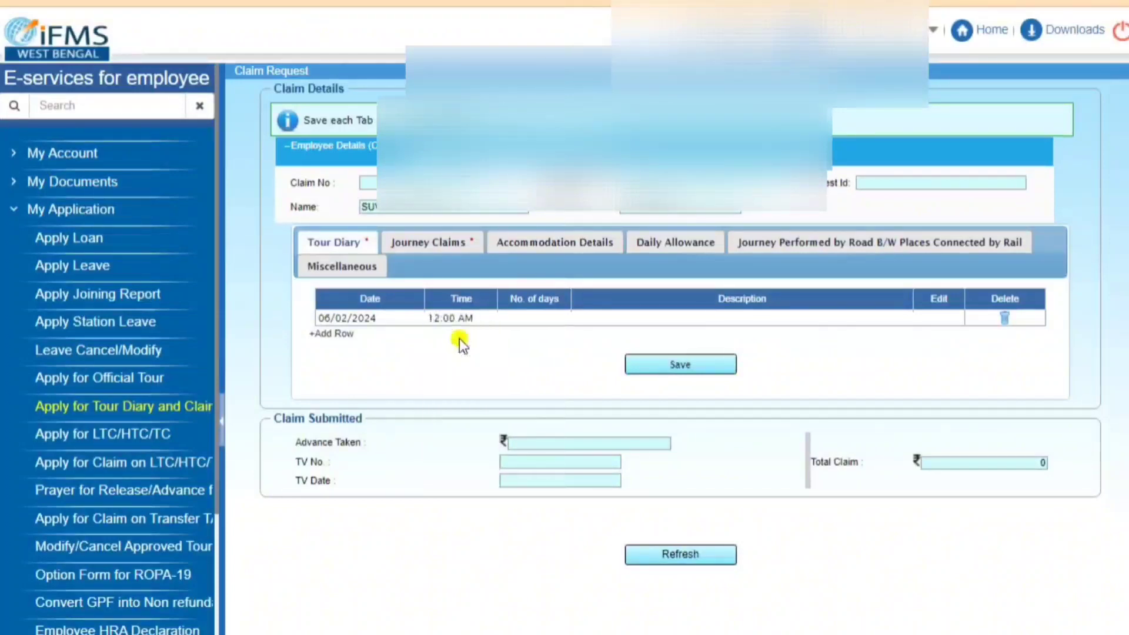
pyautogui.click(521, 318)
pyautogui.write('1')
# Describe the tour diary entry as "Office Tour" and save the tour diary
pyautogui.click(669, 319)
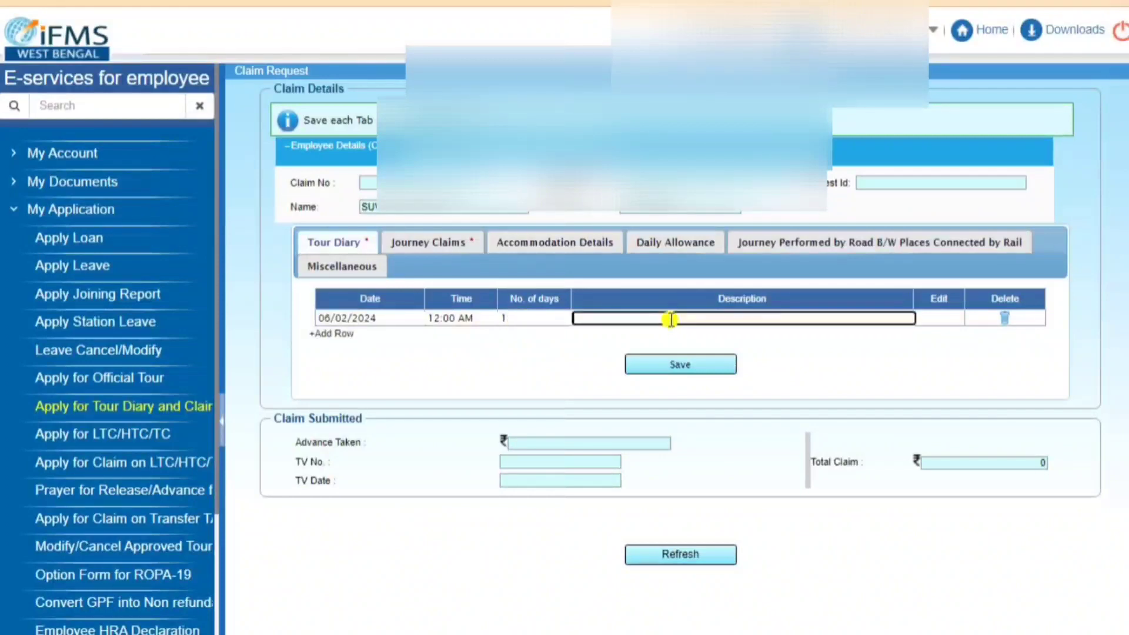
pyautogui.write('Office T')
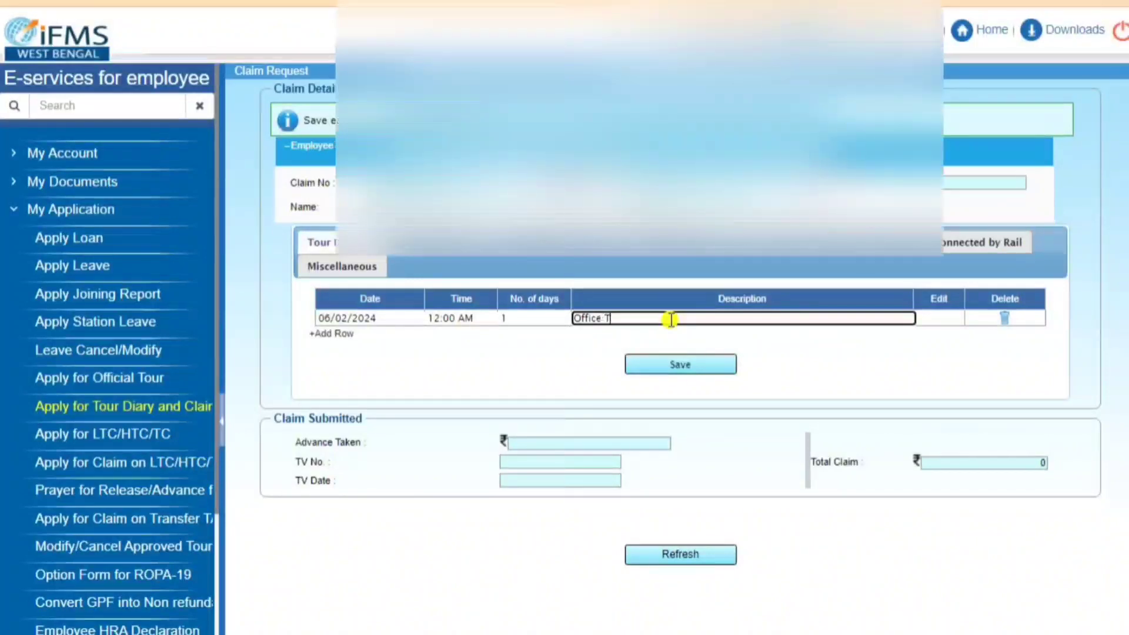
pyautogui.write('ure')
pyautogui.press('BackSpace')
pyautogui.press('BackSpace')
pyautogui.write('our')
pyautogui.click(937, 315)
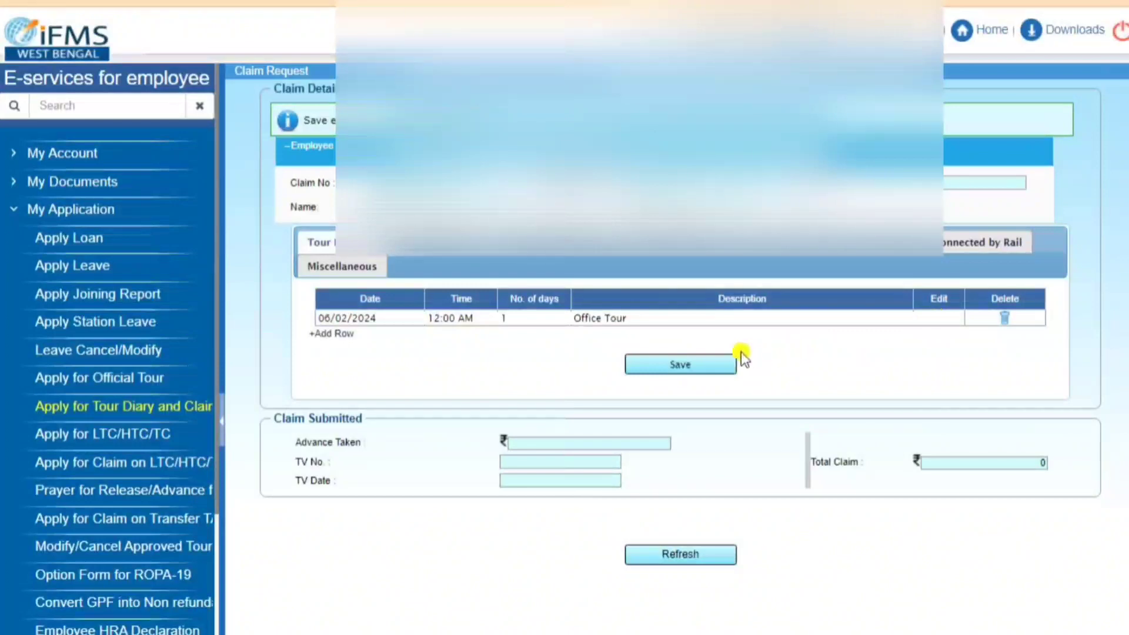
pyautogui.click(692, 368)
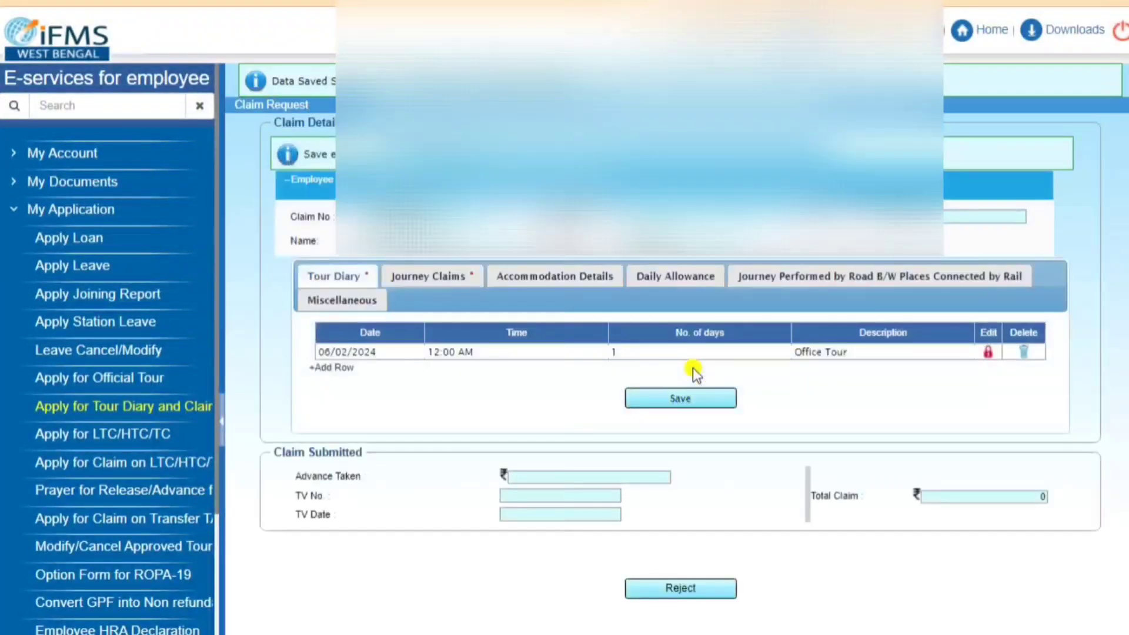
# Set the journey claim's departure to 06/02/2024 at 12:00 AM with BDO Joynagar-II as its source
pyautogui.click(442, 278)
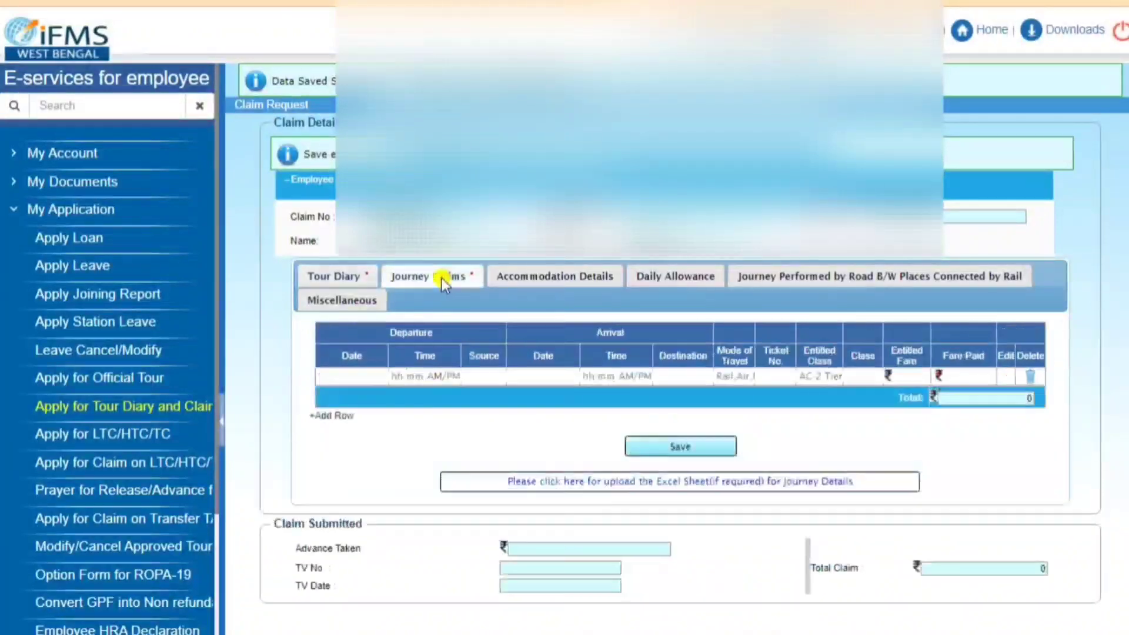
pyautogui.click(364, 376)
pyautogui.click(380, 451)
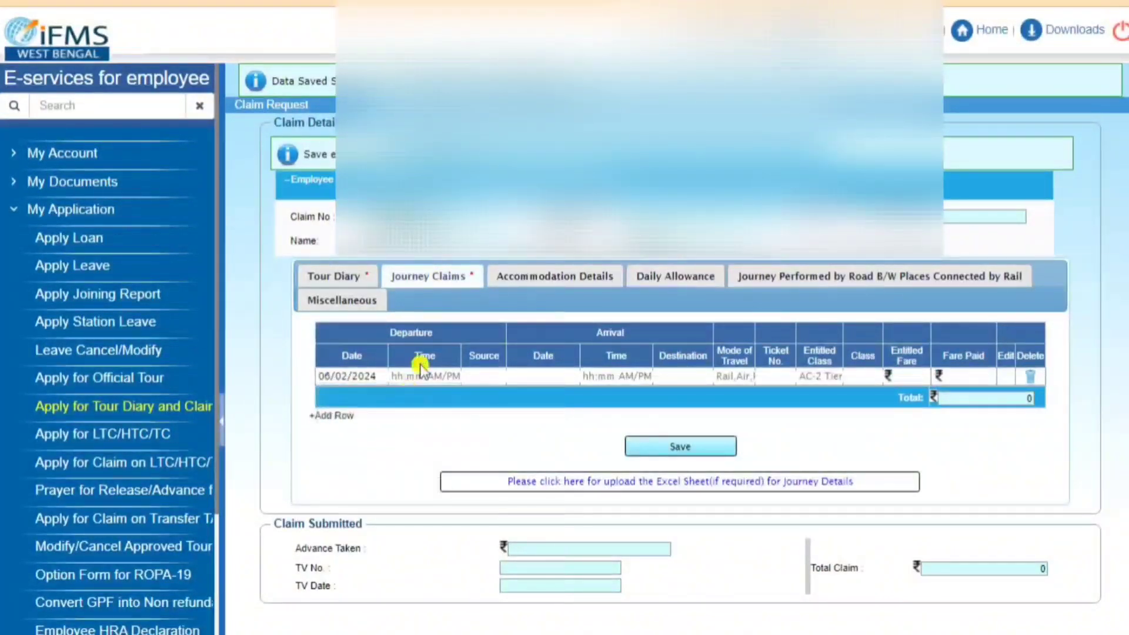
pyautogui.click(425, 375)
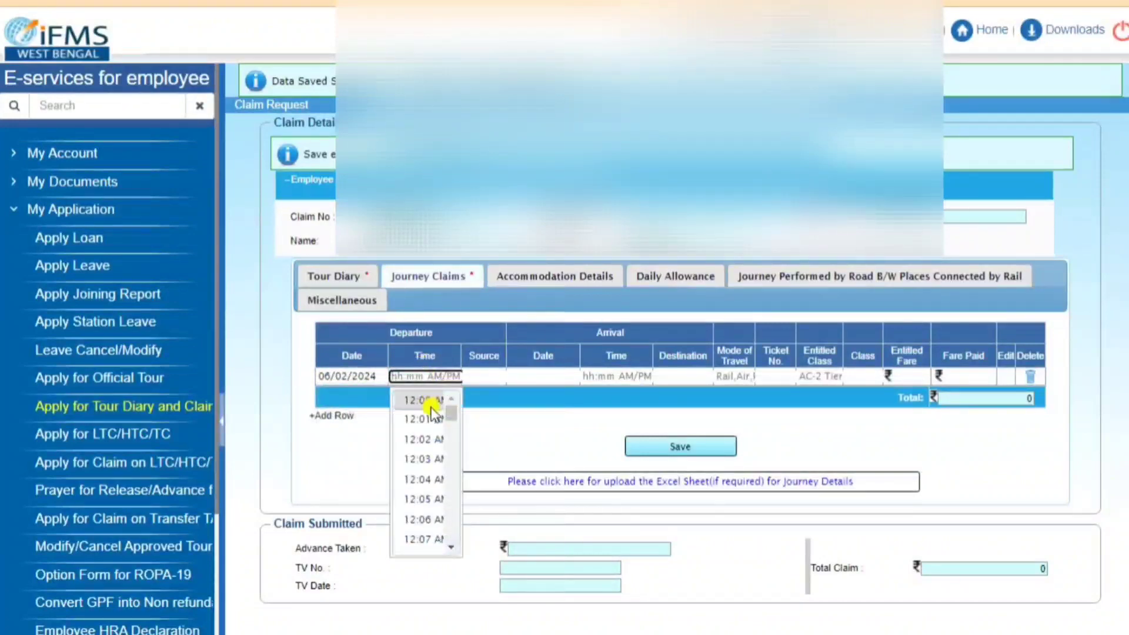
pyautogui.click(430, 399)
pyautogui.click(482, 374)
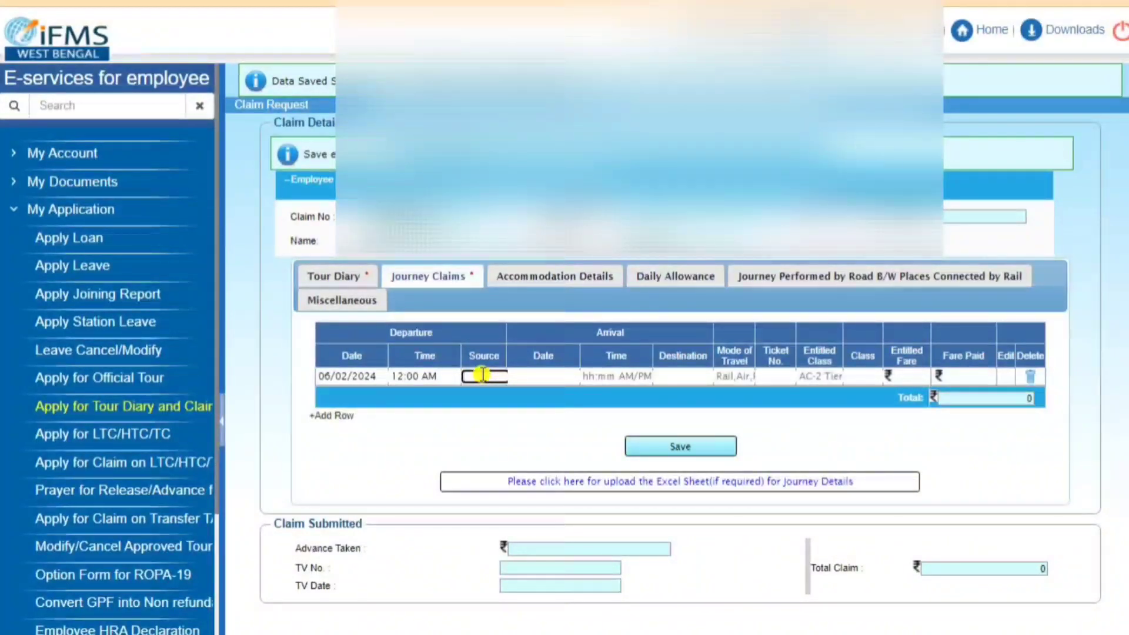
pyautogui.write('BL')
pyautogui.write('O Joynagar')
pyautogui.write('-II')
# Set the journey claim's arrival to 06/02/2024 at 1:30 AM with Alipore as its destination
pyautogui.click(538, 377)
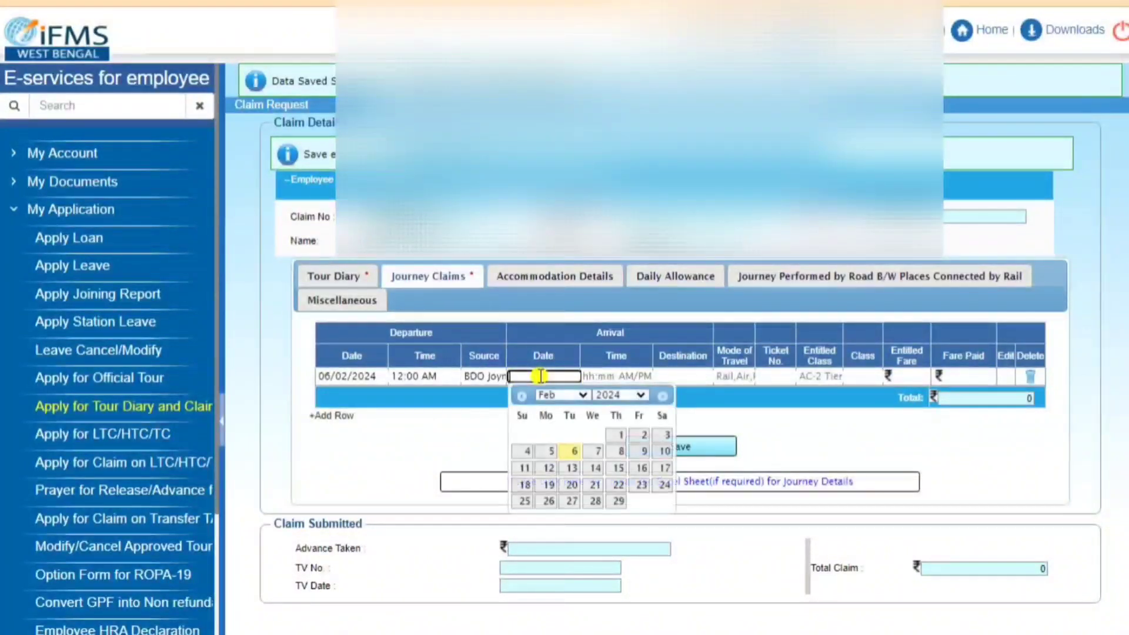
pyautogui.click(572, 456)
pyautogui.click(614, 376)
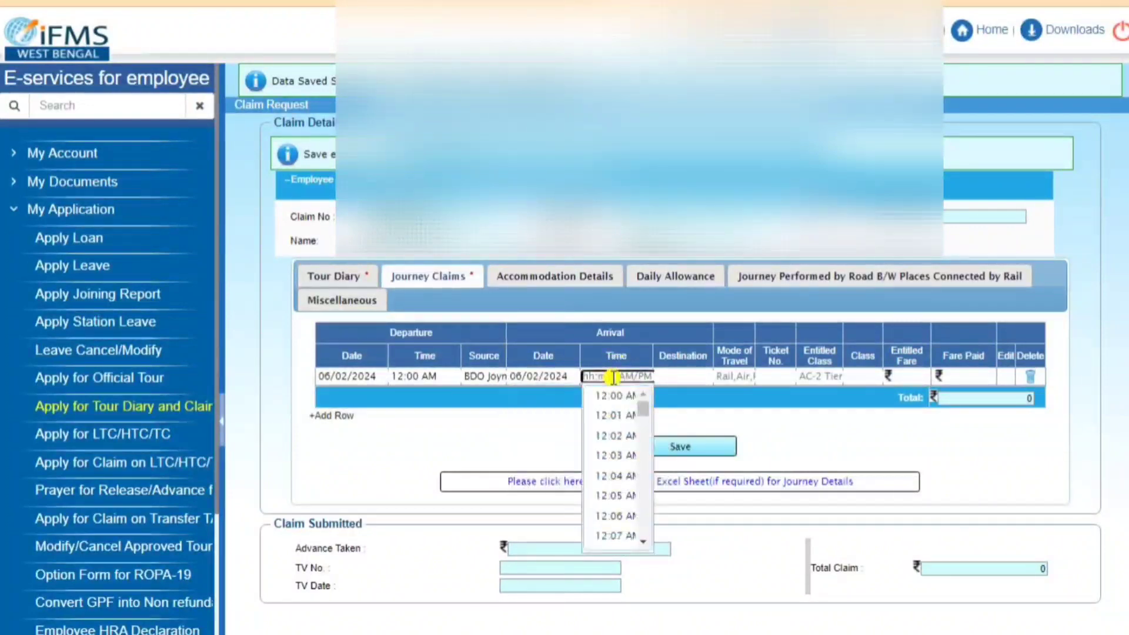
pyautogui.scroll(-3, 613, 476)
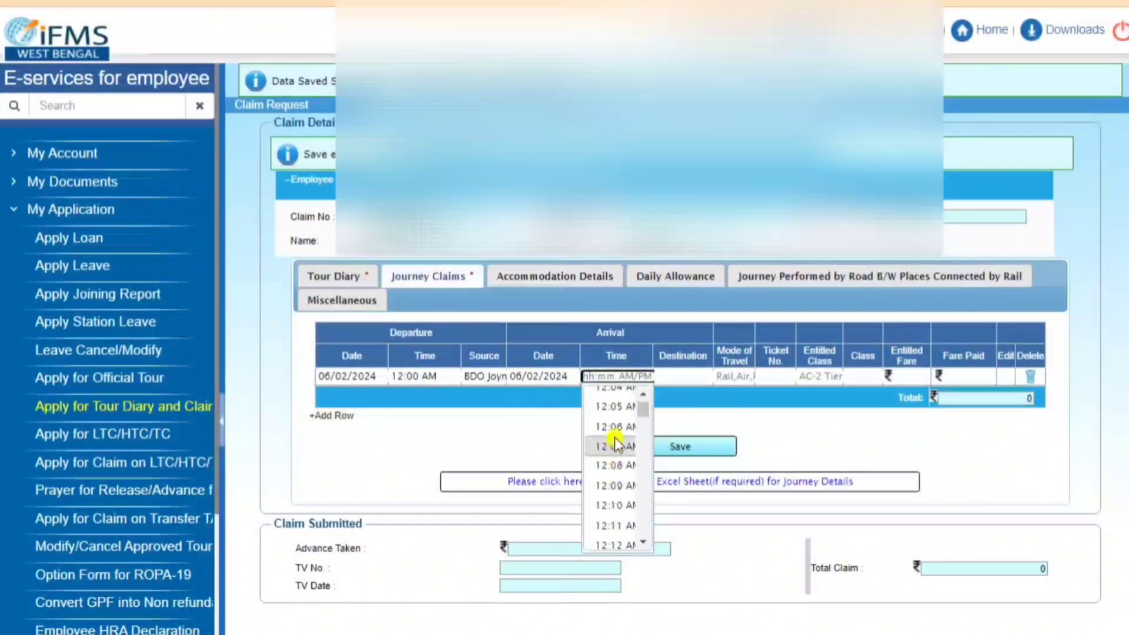
pyautogui.scroll(-3, 615, 490)
pyautogui.scroll(-12, 616, 503)
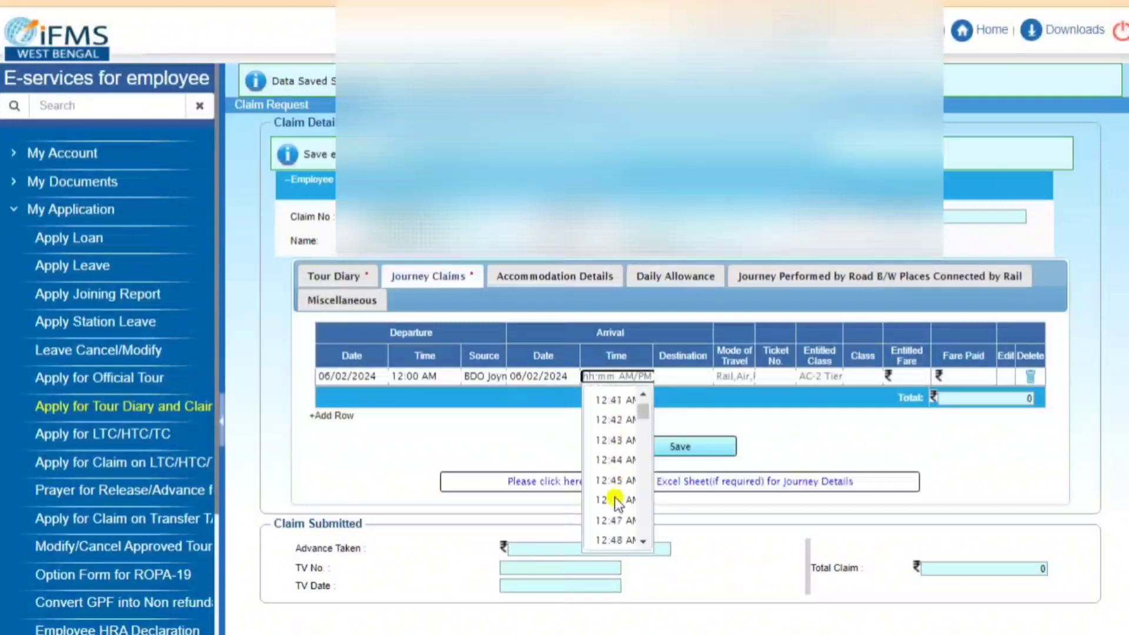
pyautogui.scroll(-6, 618, 504)
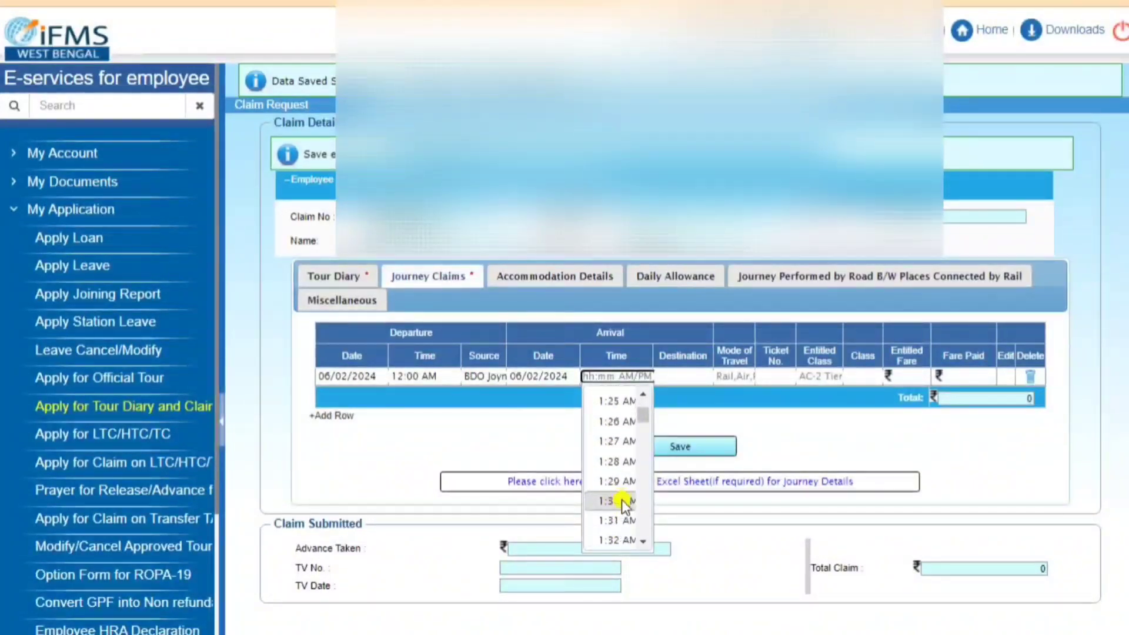
pyautogui.click(620, 505)
pyautogui.click(680, 375)
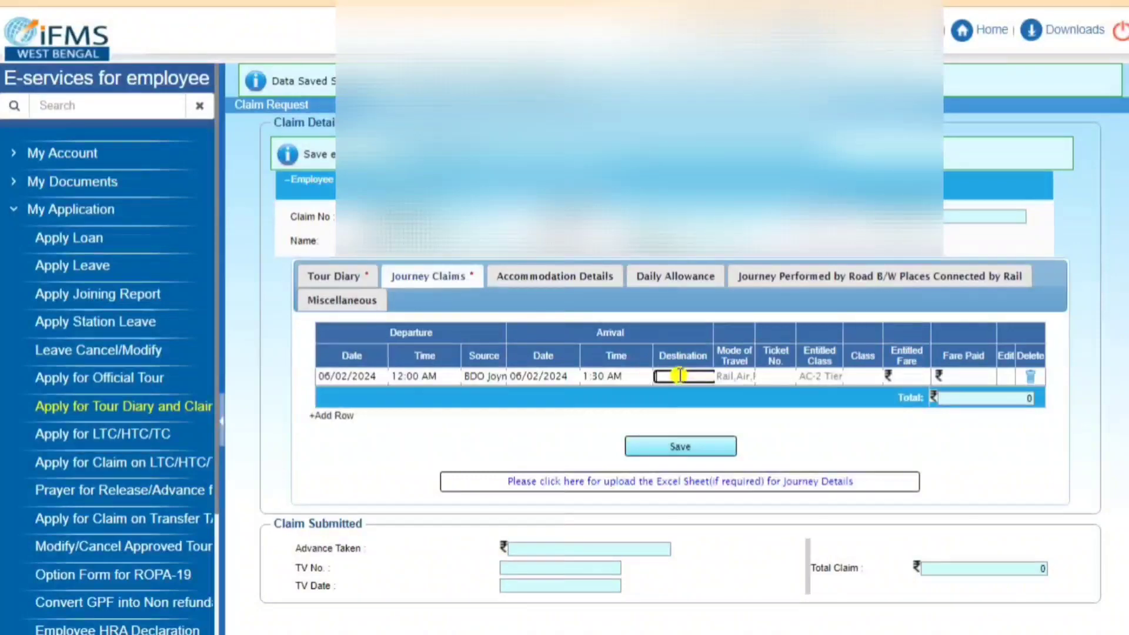
pyautogui.write('Alipore')
# Enter "Rail And BUS" as the journey claim's mode of travel and 214 as its ticket number
pyautogui.click(733, 376)
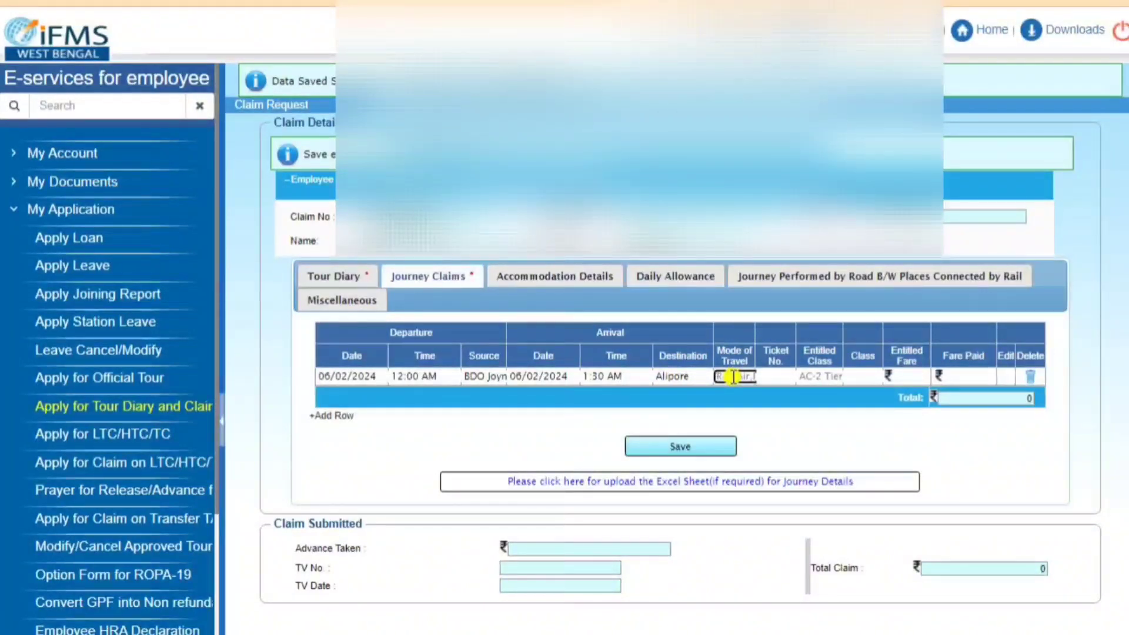
pyautogui.write('R')
pyautogui.write('ail And BU')
pyautogui.write('S')
pyautogui.click(781, 377)
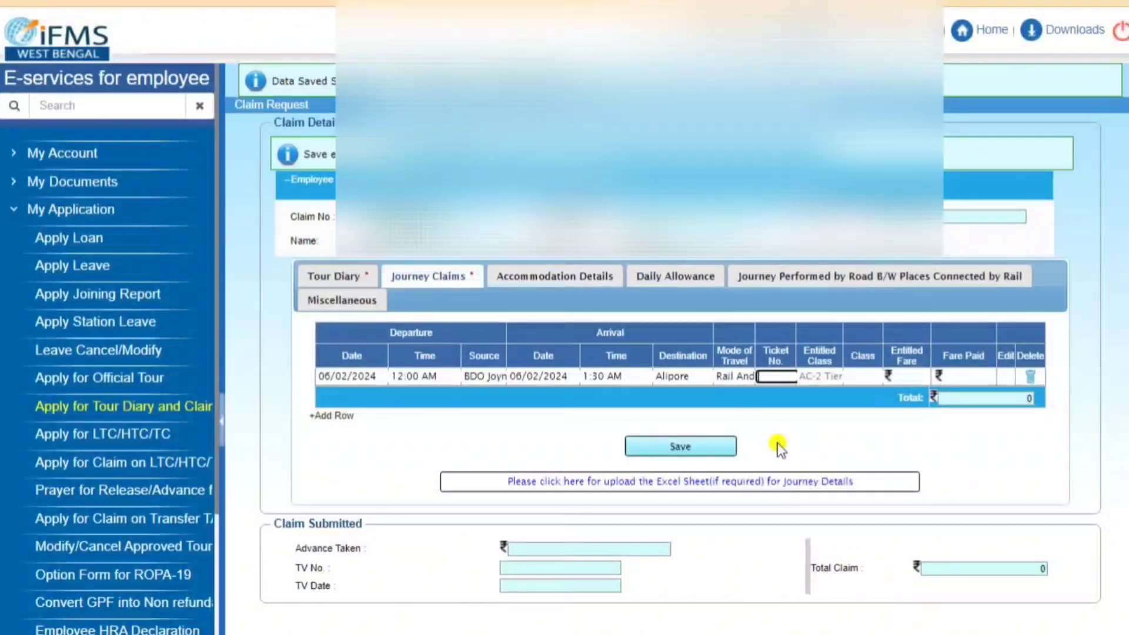
pyautogui.write('214')
# Enter "2ND Class" as the journey claim's entitled class
pyautogui.click(824, 377)
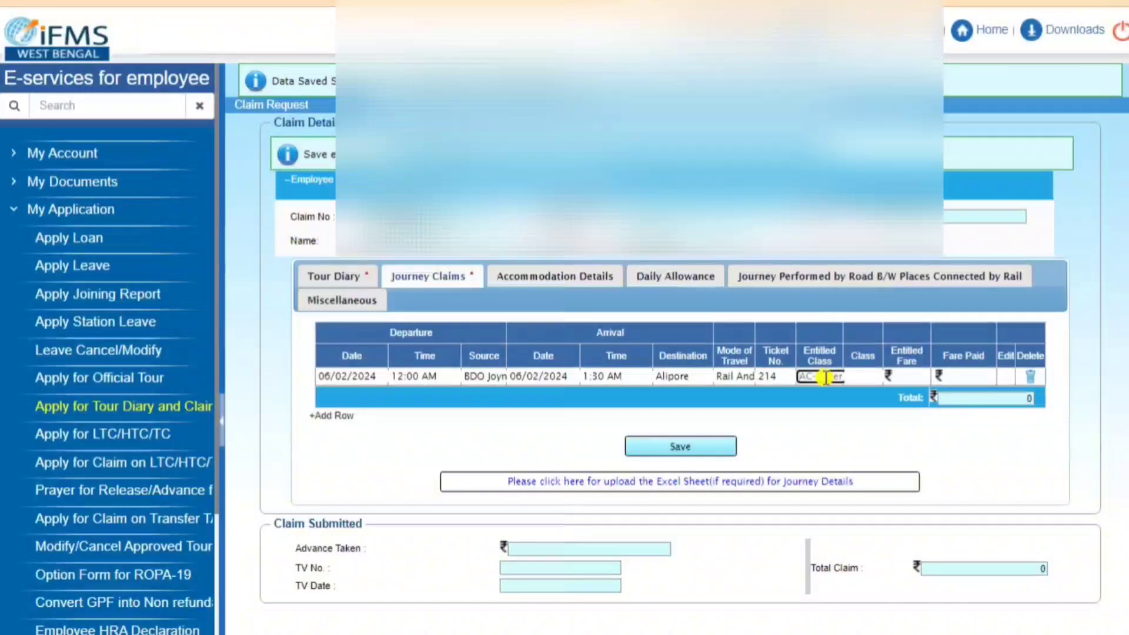
pyautogui.write('2 ND')
pyautogui.press('BackSpace')
pyautogui.press('BackSpace')
pyautogui.write('ND Class')
pyautogui.click(865, 377)
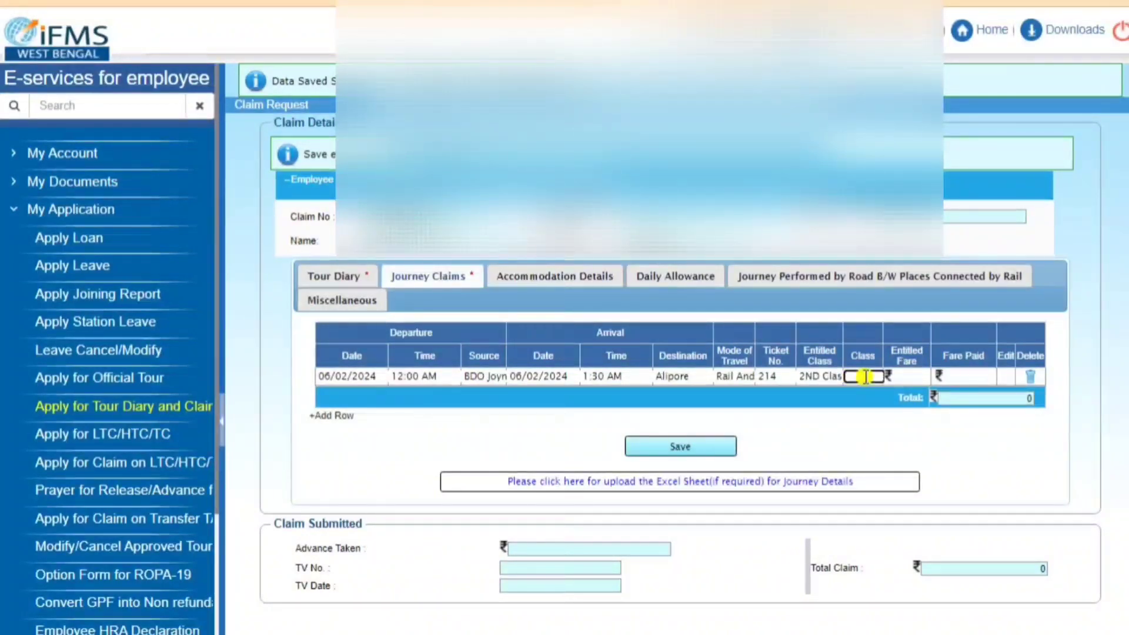
# Set both the entitled fare and the fare paid for the journey claim to 30
pyautogui.click(910, 377)
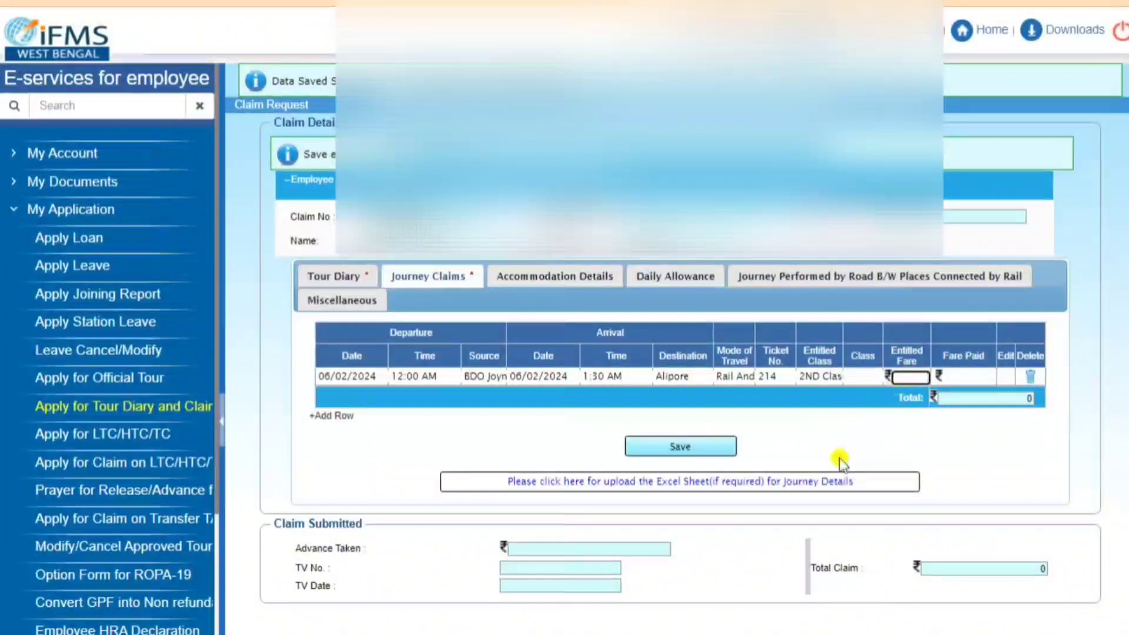
pyautogui.press('Tab')
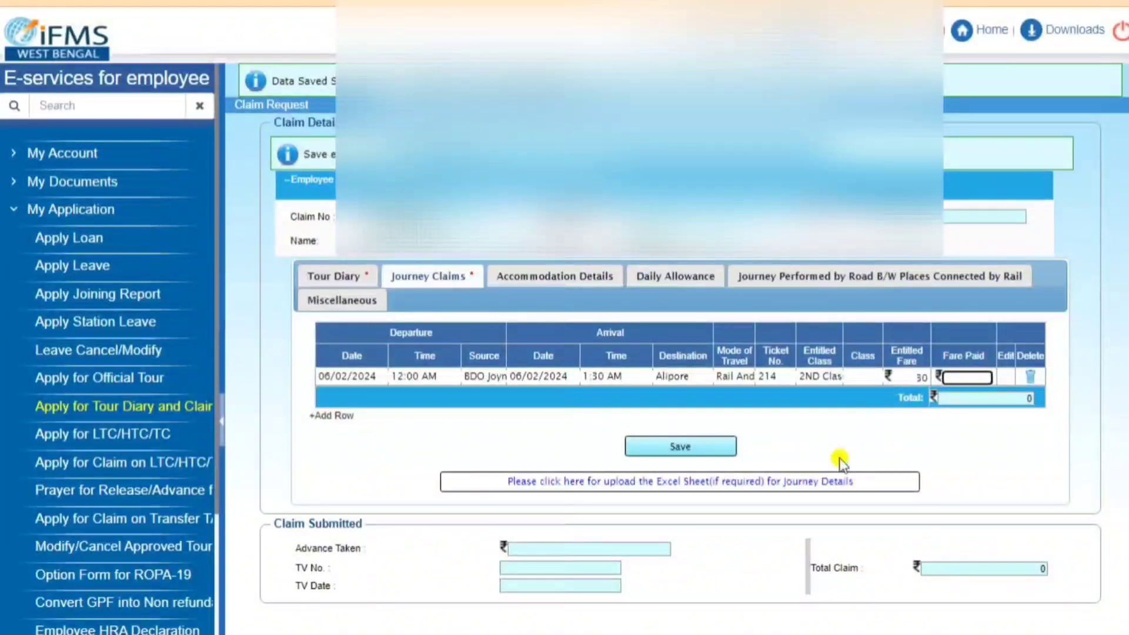
pyautogui.write('30')
pyautogui.press('Tab')
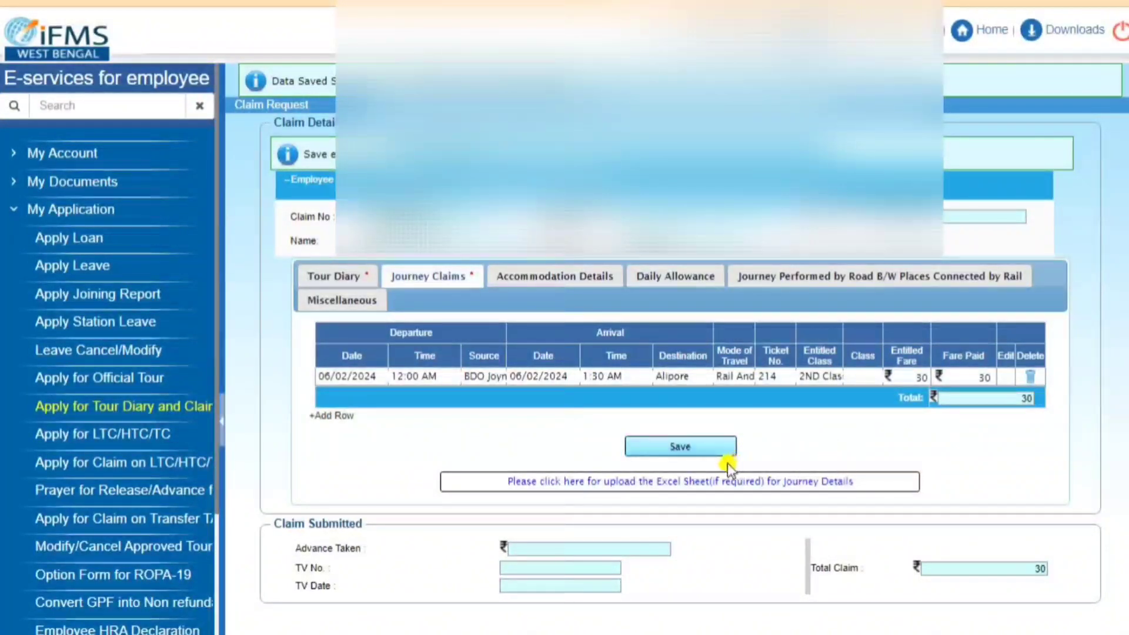
# Enter 2 as the class travelled in the first journey claim and save the journey claims
pyautogui.click(689, 447)
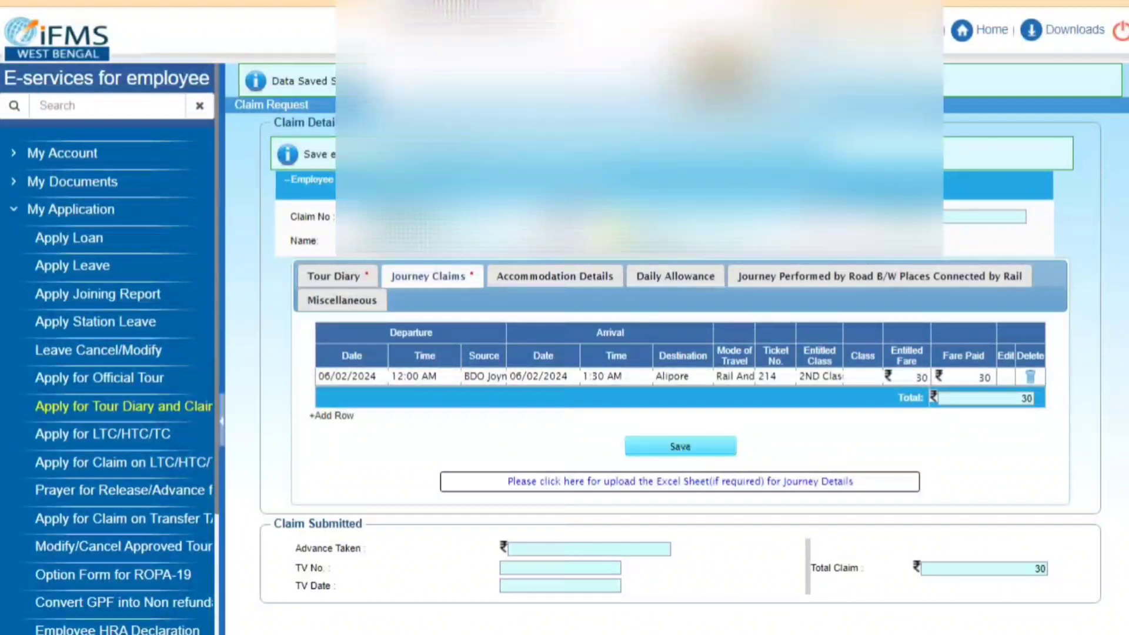
pyautogui.click(859, 374)
pyautogui.write('2')
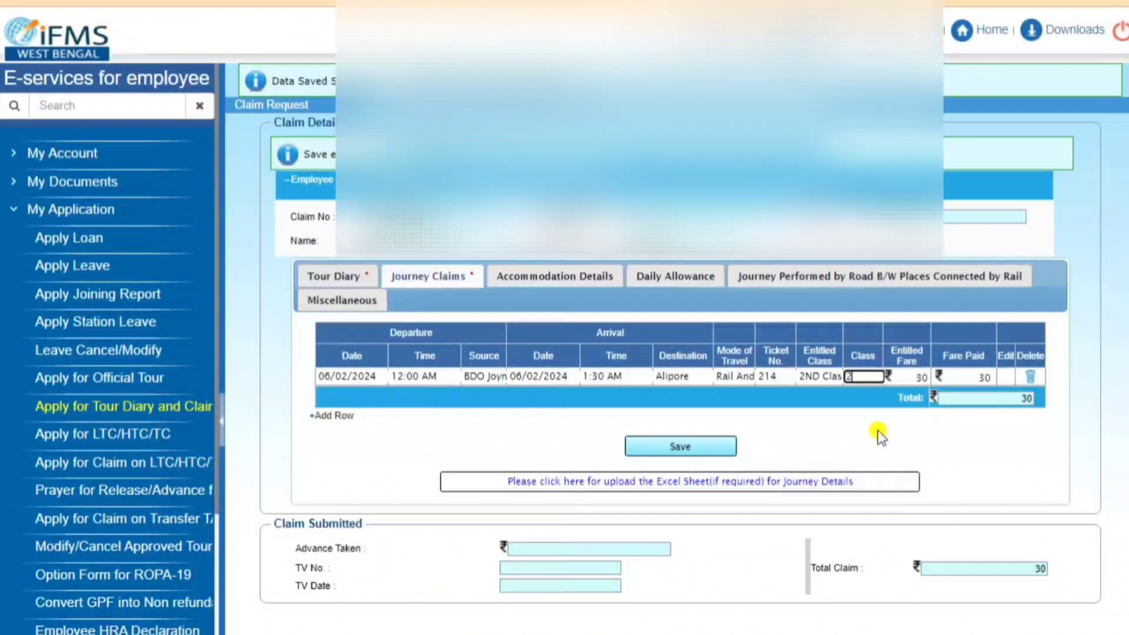
pyautogui.click(677, 449)
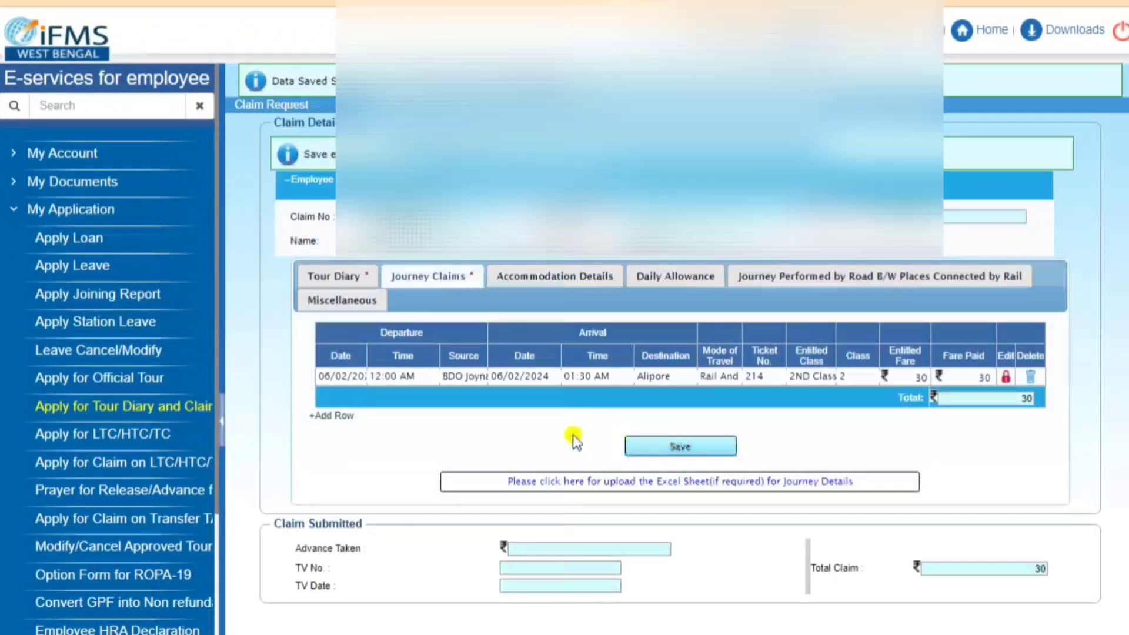
# Add a second row to the journey claims with 06/02/2024 as its departure date
pyautogui.click(331, 415)
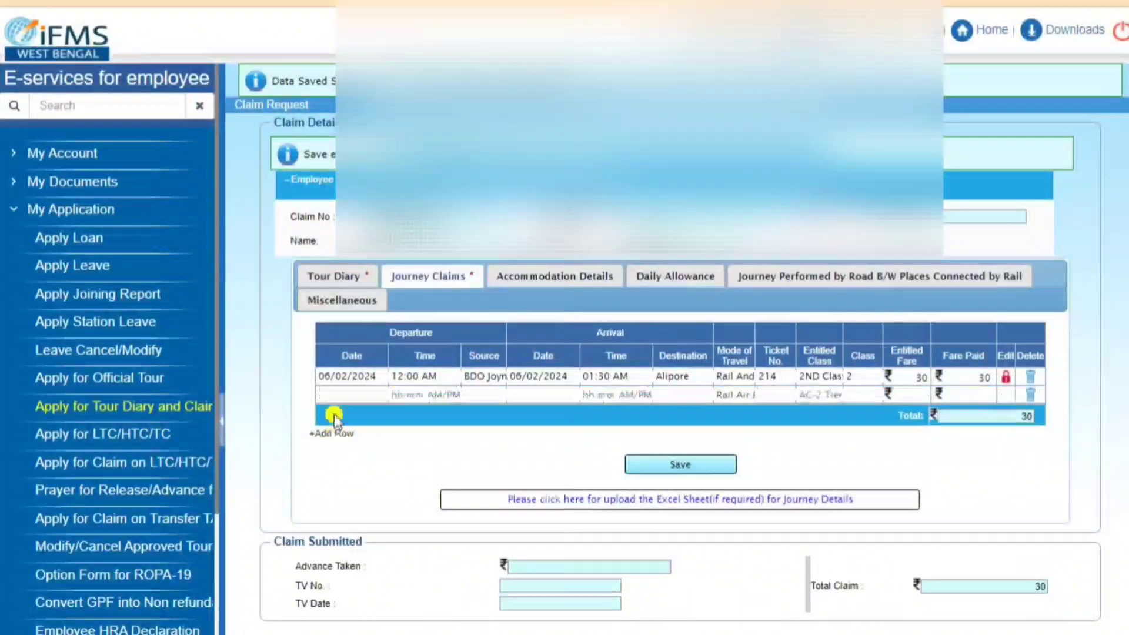
pyautogui.click(352, 394)
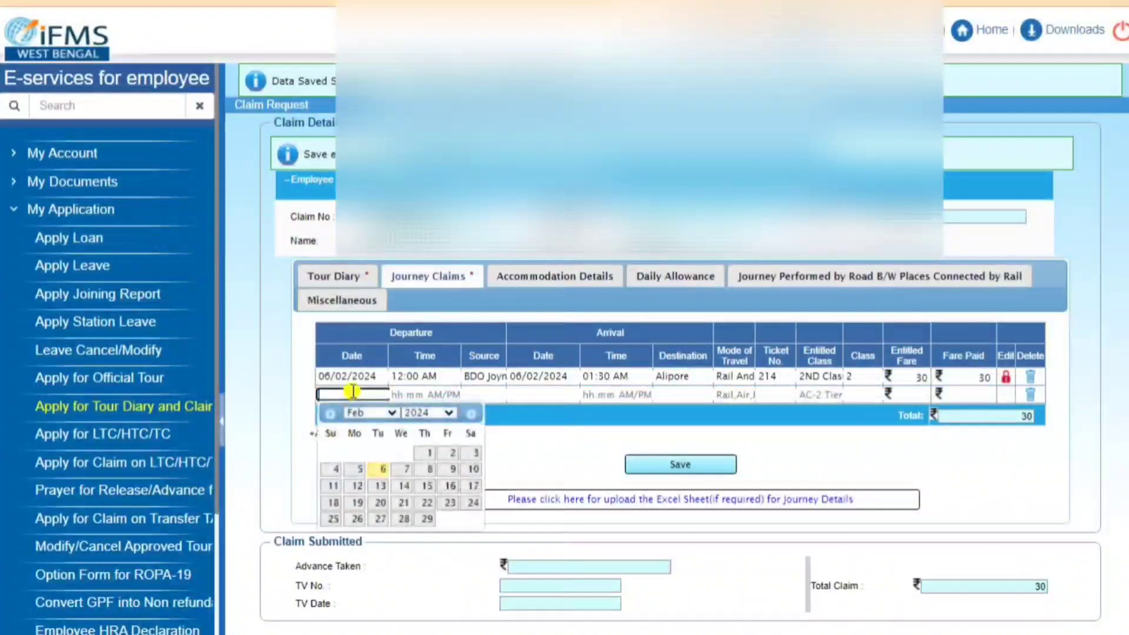
pyautogui.click(380, 475)
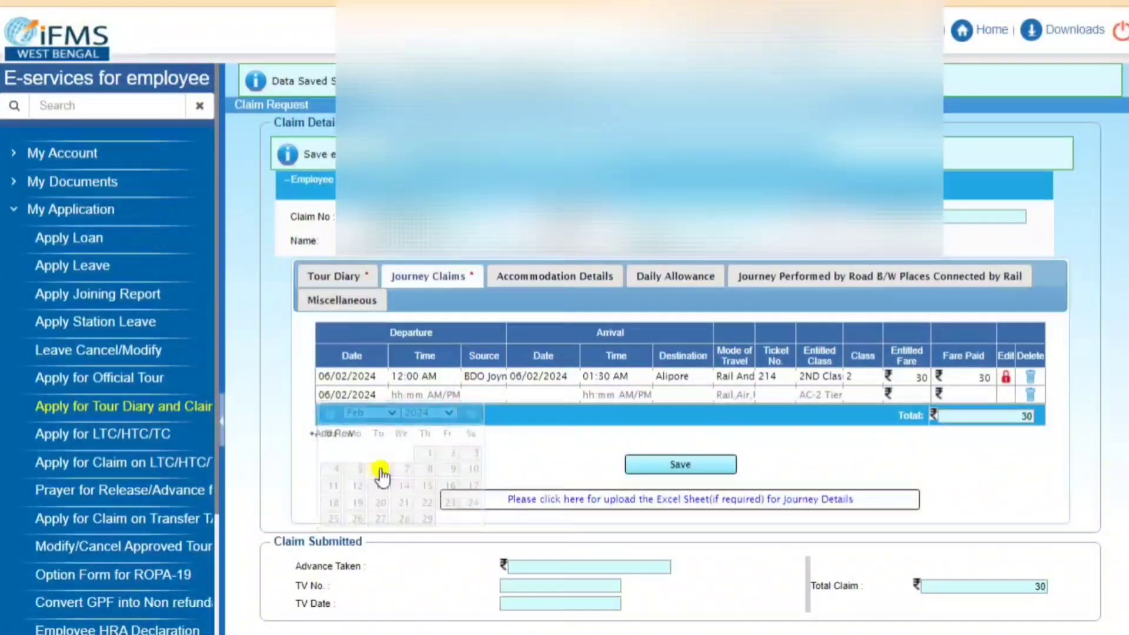
# Set the second journey claim's departure time to 5:30 AM
pyautogui.click(408, 395)
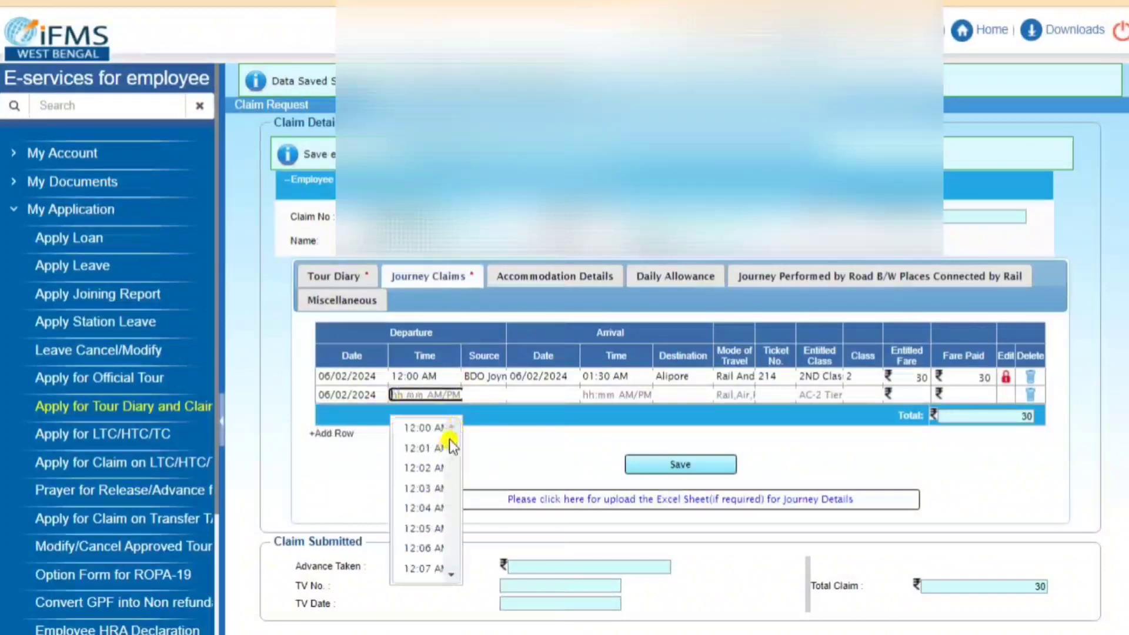
pyautogui.moveTo(449, 439); pyautogui.dragTo(451, 469)
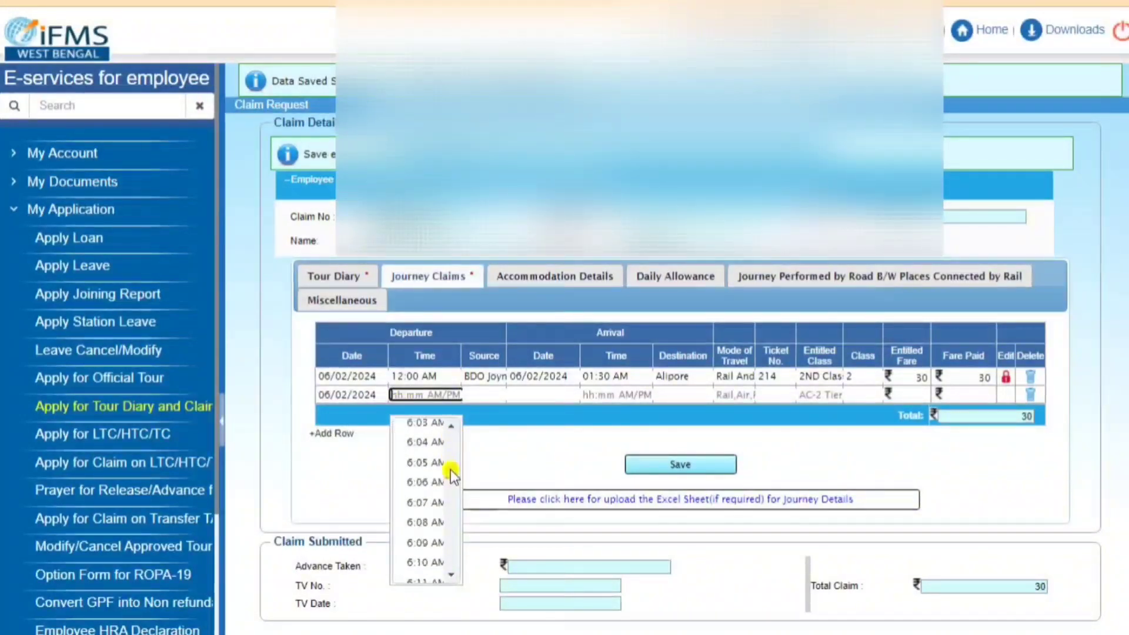
pyautogui.click(454, 424)
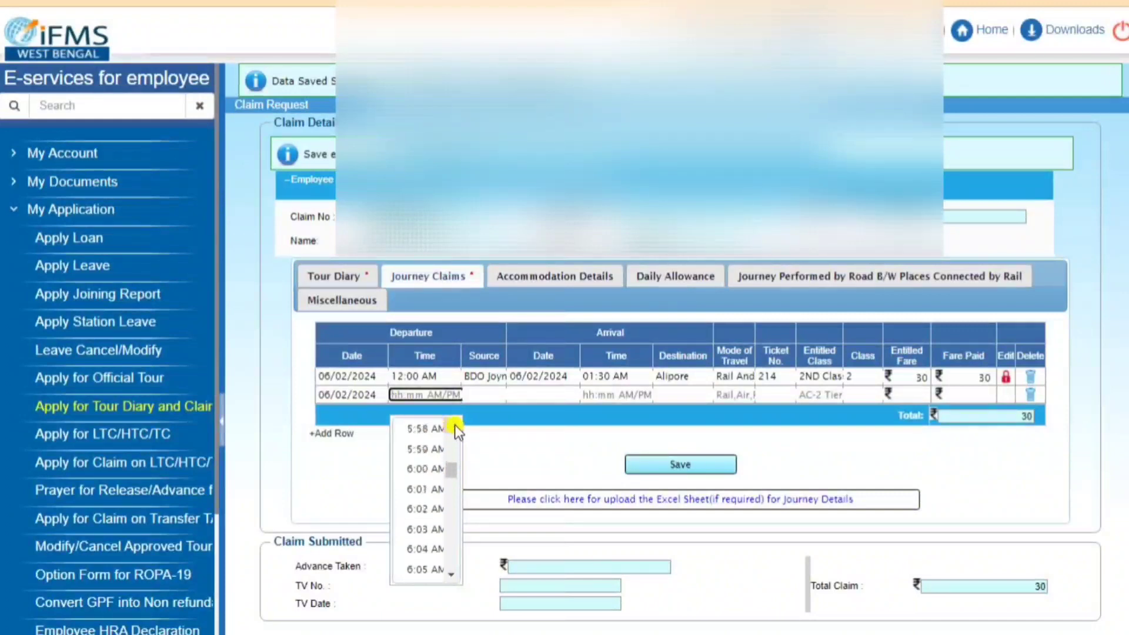
pyautogui.click(453, 424)
pyautogui.click(454, 425)
pyautogui.click(454, 425)
pyautogui.click(453, 425)
pyautogui.click(454, 424)
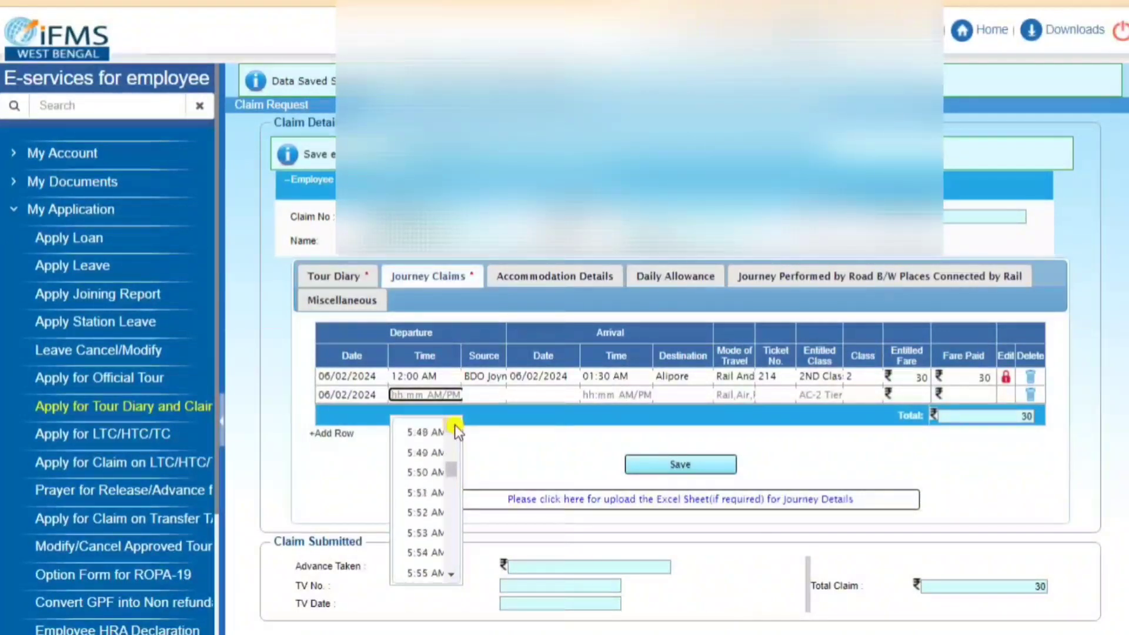
pyautogui.click(453, 425)
pyautogui.click(453, 424)
pyautogui.click(454, 424)
pyautogui.click(454, 425)
pyautogui.click(454, 424)
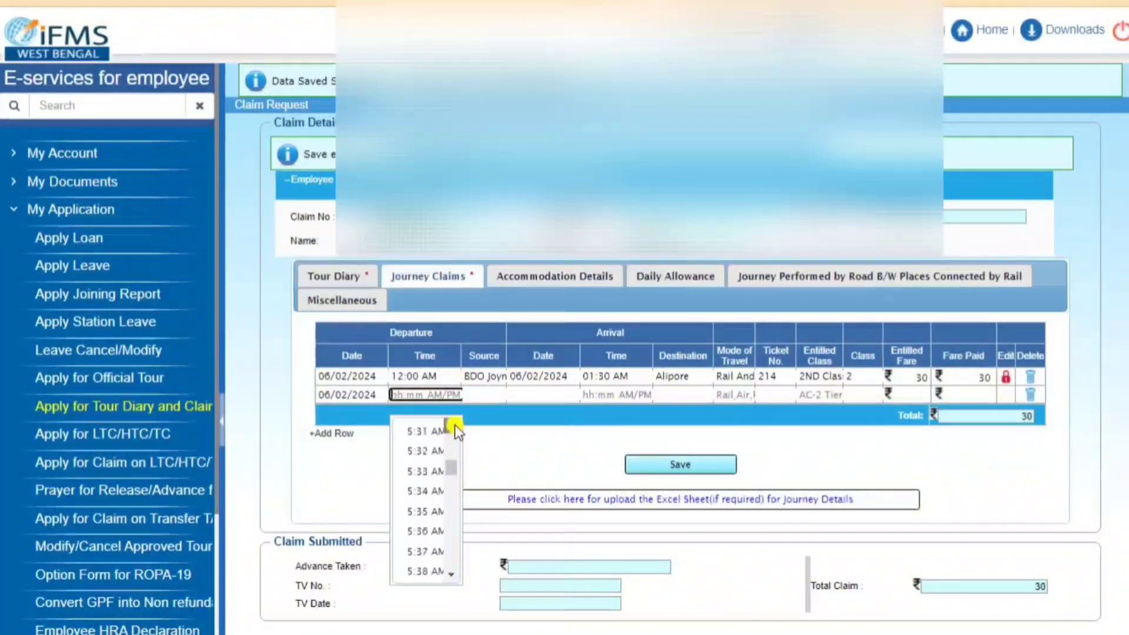
pyautogui.click(454, 425)
pyautogui.click(454, 425)
pyautogui.click(453, 424)
pyautogui.click(454, 425)
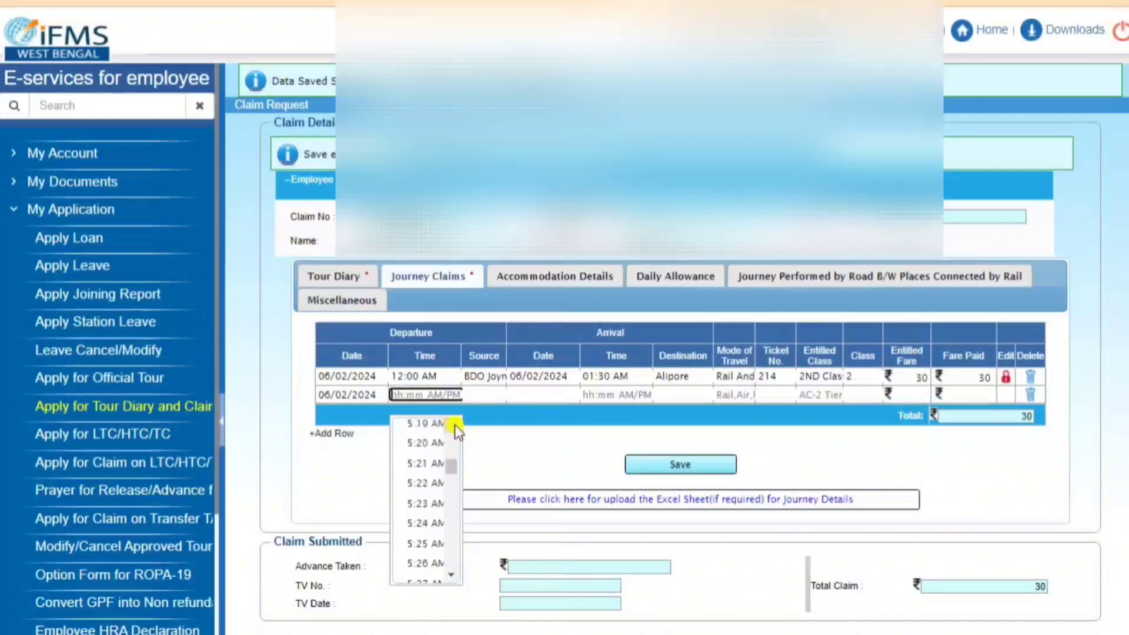
pyautogui.click(454, 425)
pyautogui.click(450, 575)
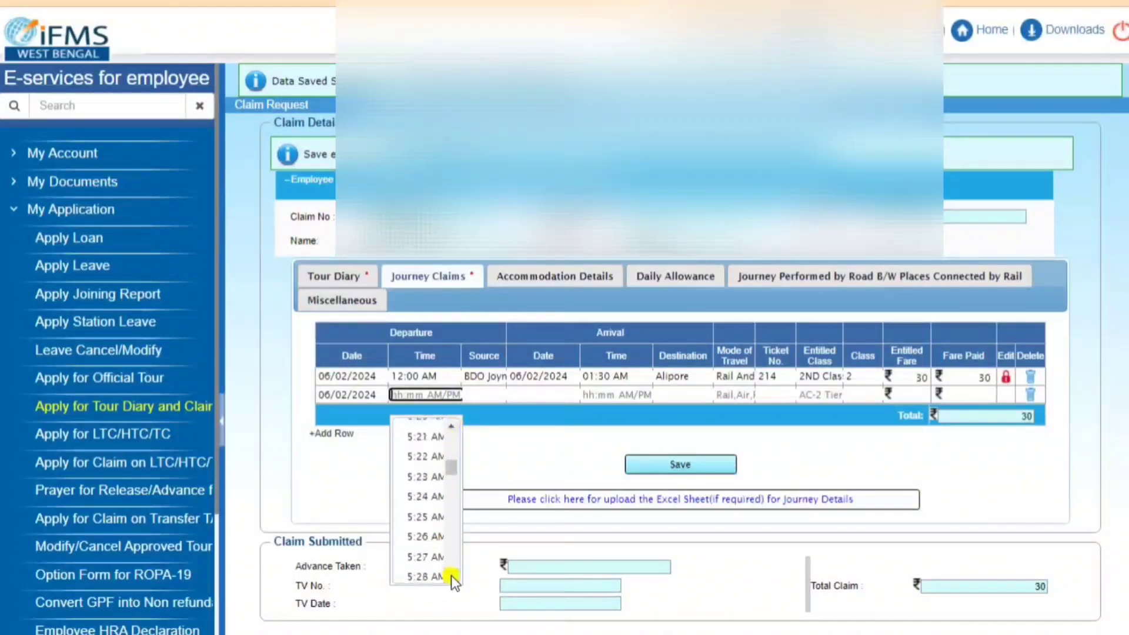
pyautogui.click(451, 575)
pyautogui.click(450, 575)
pyautogui.click(450, 575)
pyautogui.click(451, 575)
pyautogui.click(426, 540)
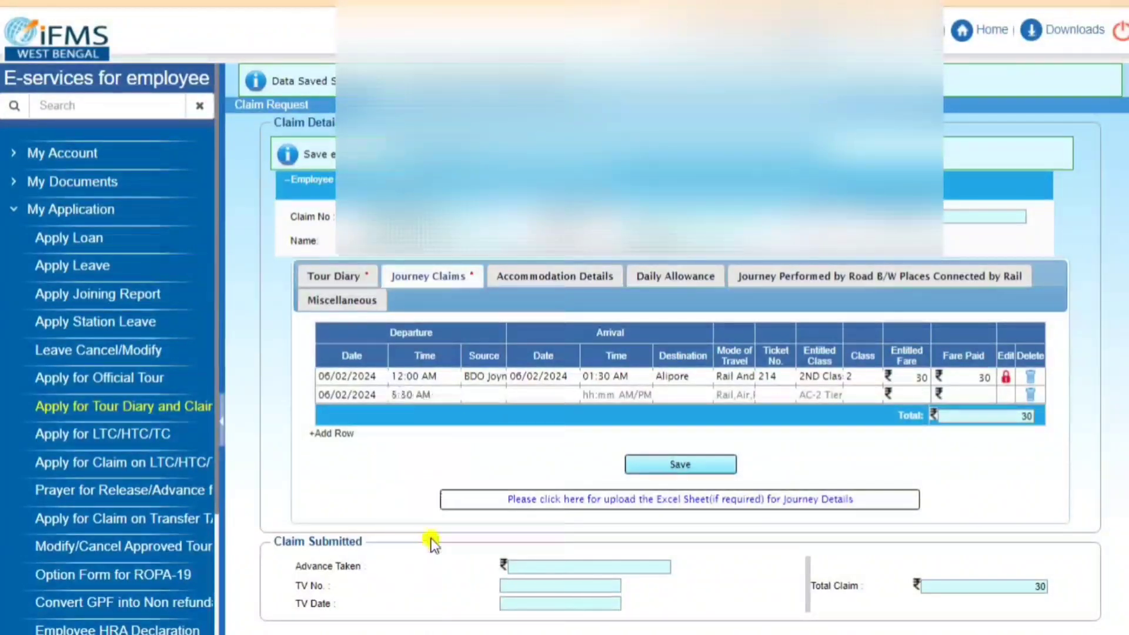
# Enter Alipore as the second journey claim's source
pyautogui.click(482, 395)
pyautogui.write('A')
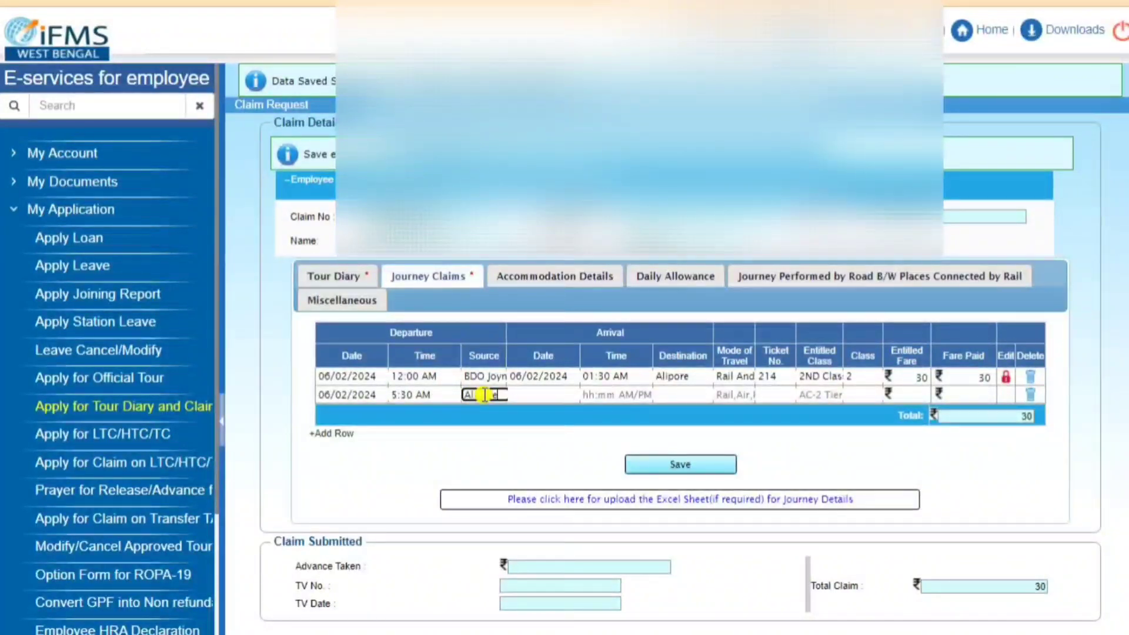
pyautogui.write('lipore')
# Set the second journey claim's arrival to 06/02/2024 at 8:00 AM with "BDO Joynagar-I" as its destination
pyautogui.click(537, 394)
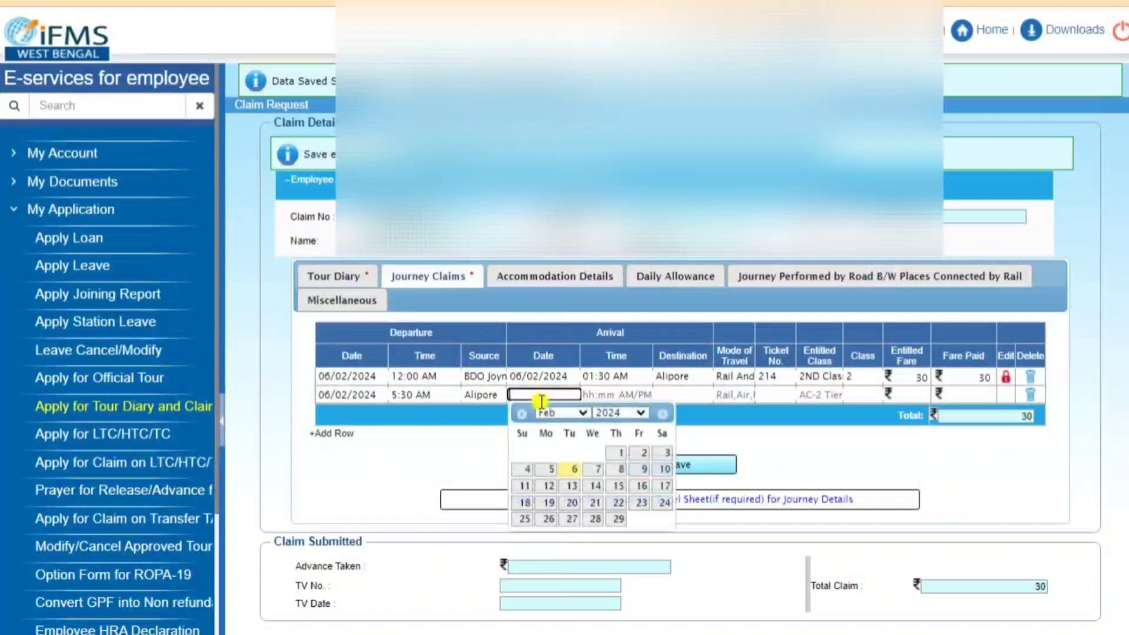
pyautogui.click(572, 469)
pyautogui.click(600, 393)
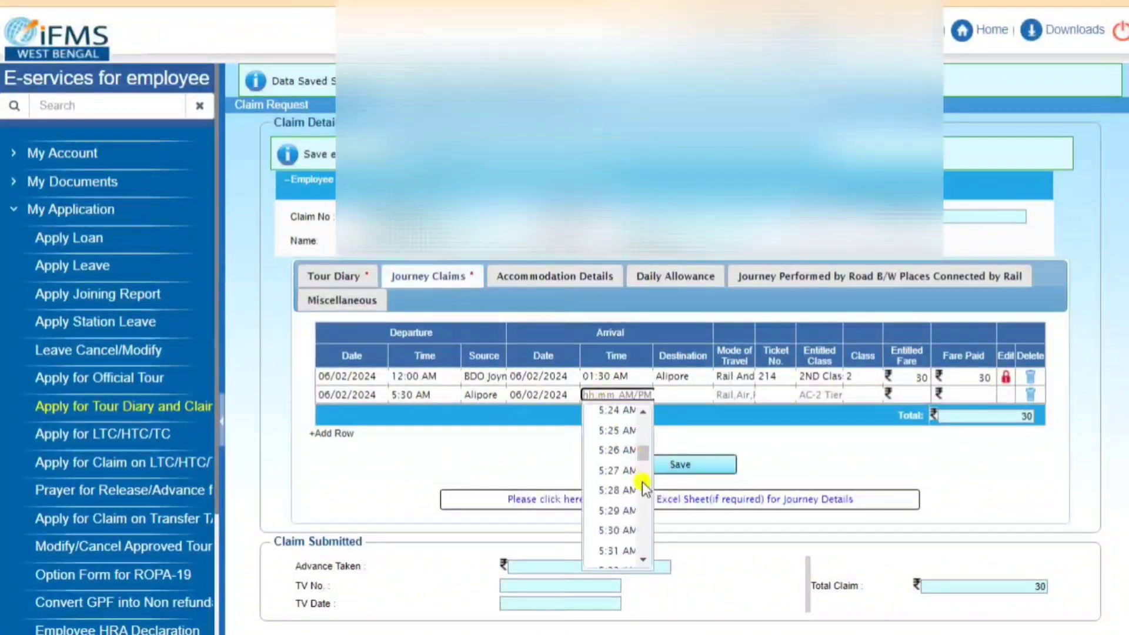
pyautogui.moveTo(643, 453); pyautogui.dragTo(643, 464)
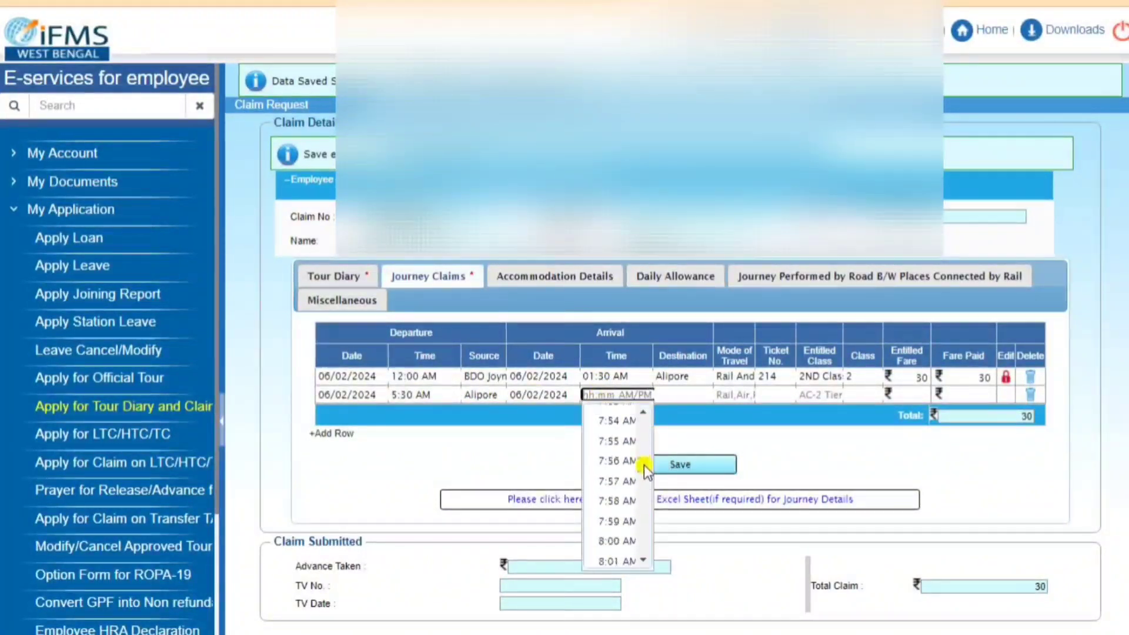
pyautogui.click(614, 539)
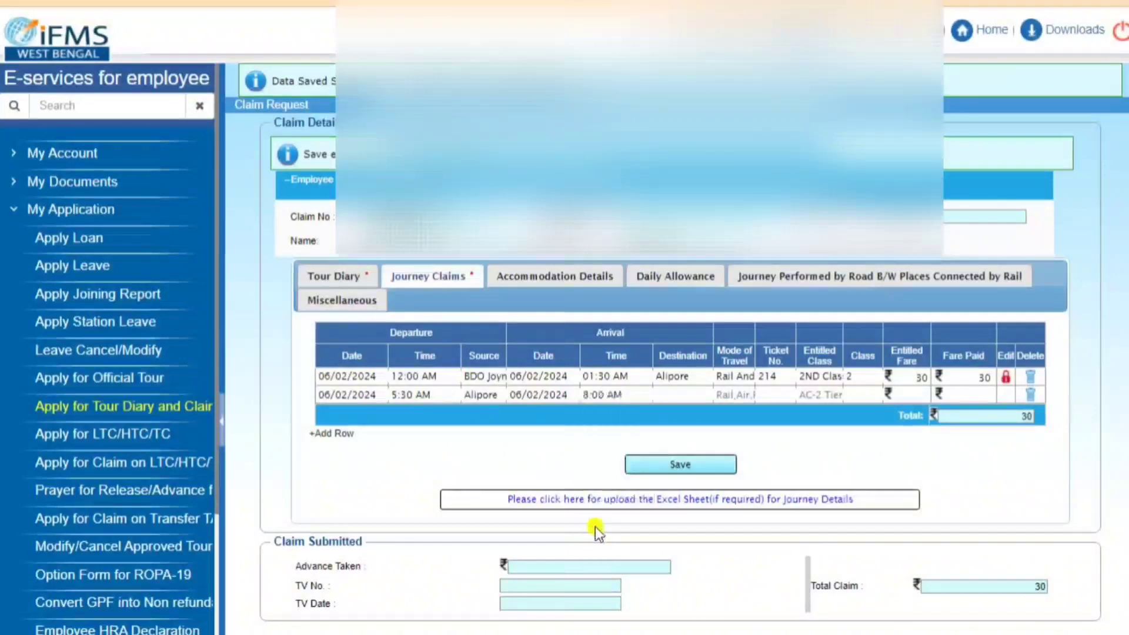
pyautogui.click(680, 395)
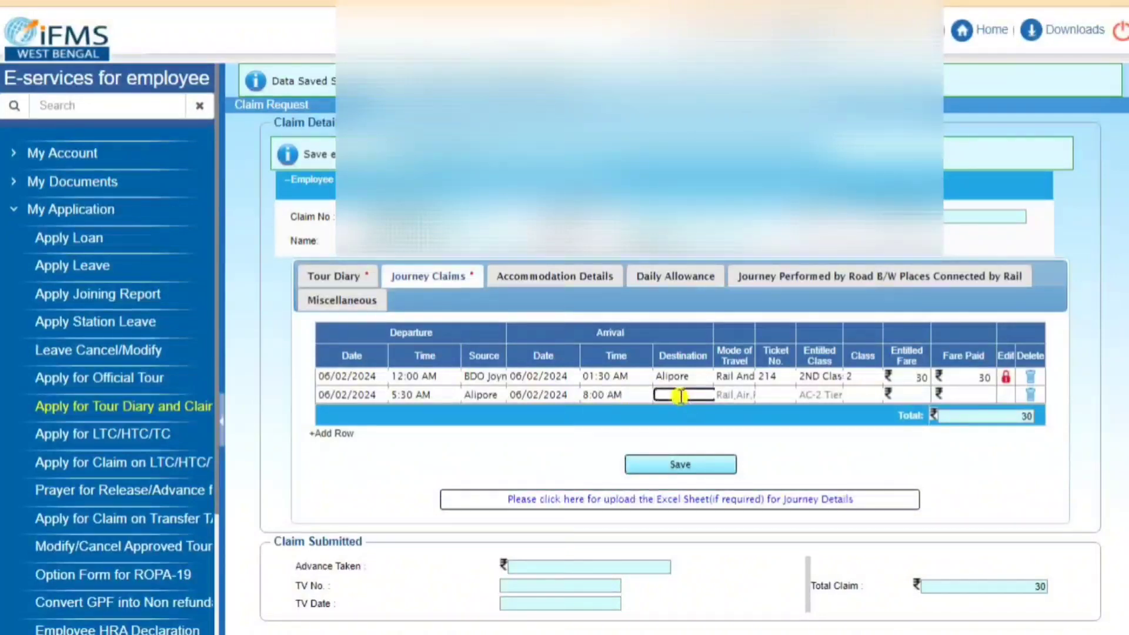
pyautogui.write('BDO Joyn')
pyautogui.write('agar-I')
# Copy the first journey's mode of travel, "Rail And BUS", into the second claim row and enter 269 as its ticket number
pyautogui.click(735, 397)
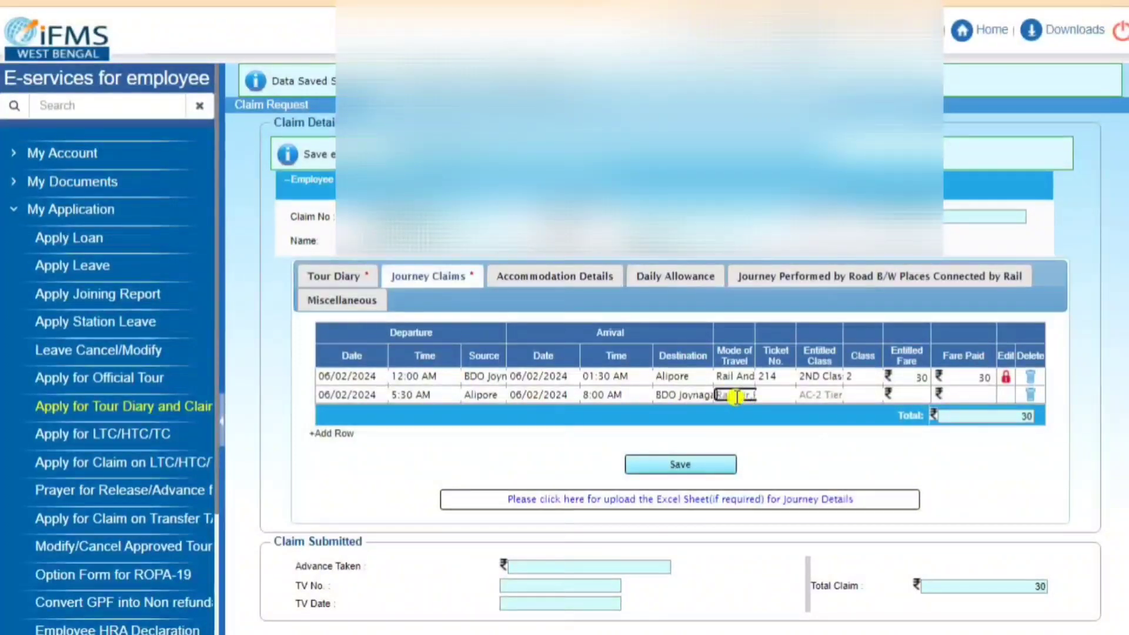
pyautogui.moveTo(713, 378); pyautogui.dragTo(768, 378)
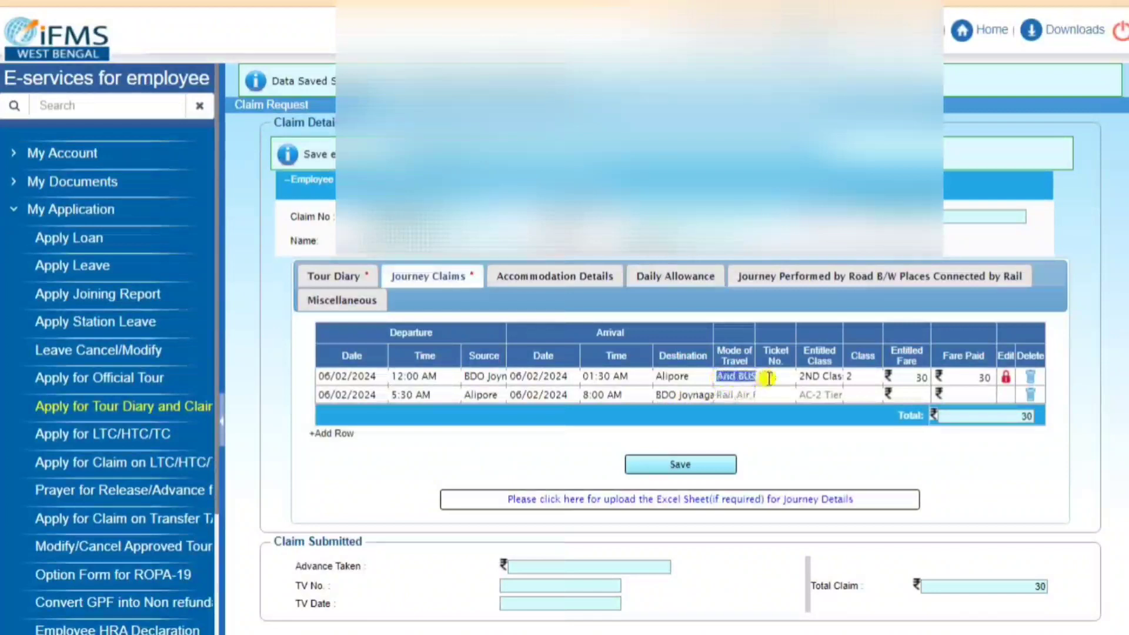
pyautogui.click(768, 378)
pyautogui.write('214')
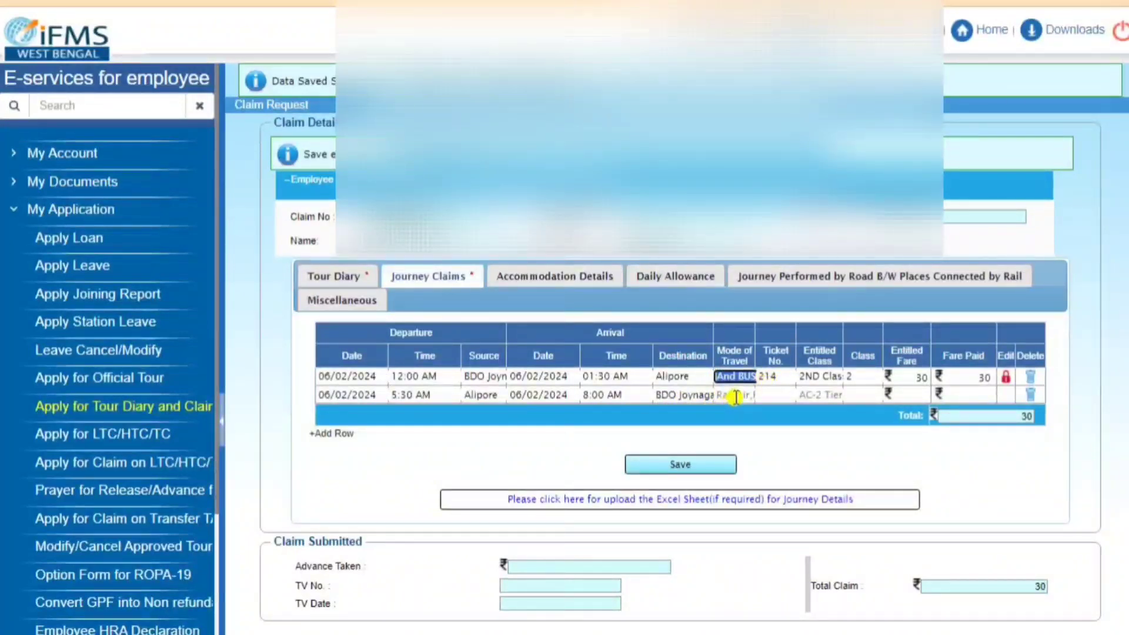
pyautogui.click(735, 397)
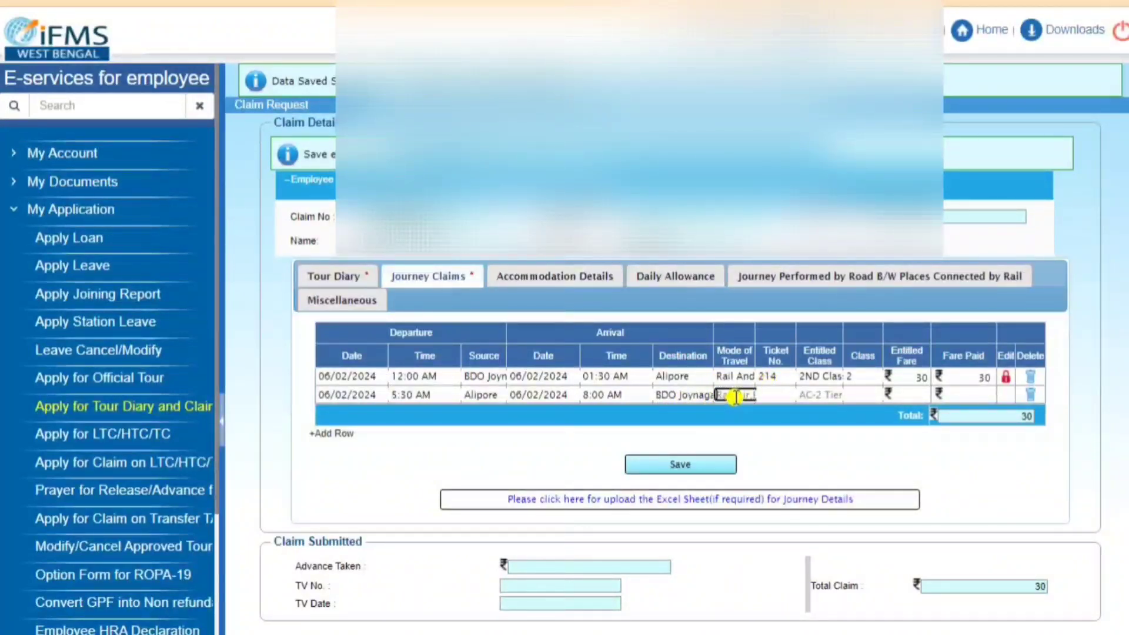
pyautogui.click(779, 394)
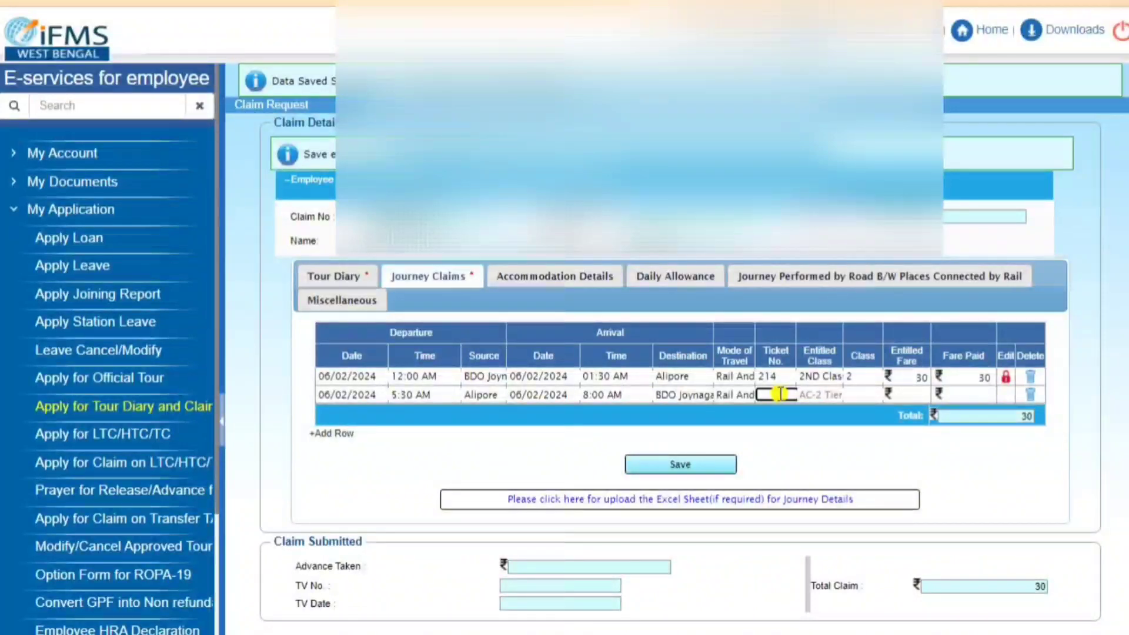
pyautogui.write('269')
# Copy the entitled class "2ND Class" from the first journey into the second claim row and enter 2 as its class
pyautogui.click(806, 395)
pyautogui.moveTo(799, 379); pyautogui.dragTo(843, 377)
pyautogui.hotkey('ctrl', 'c')
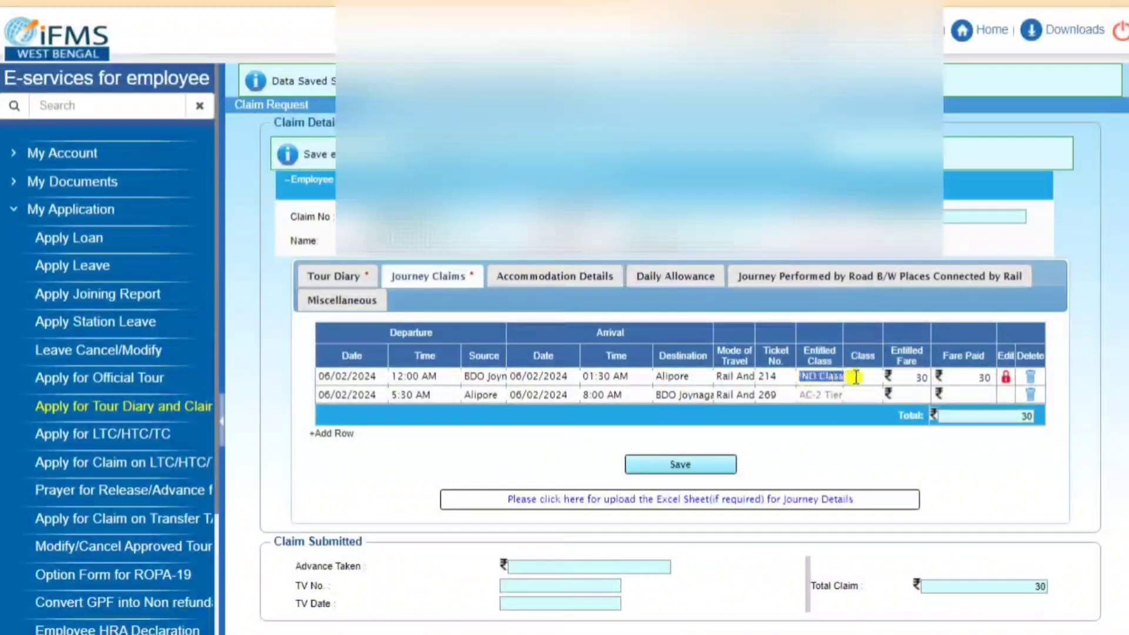
pyautogui.click(822, 394)
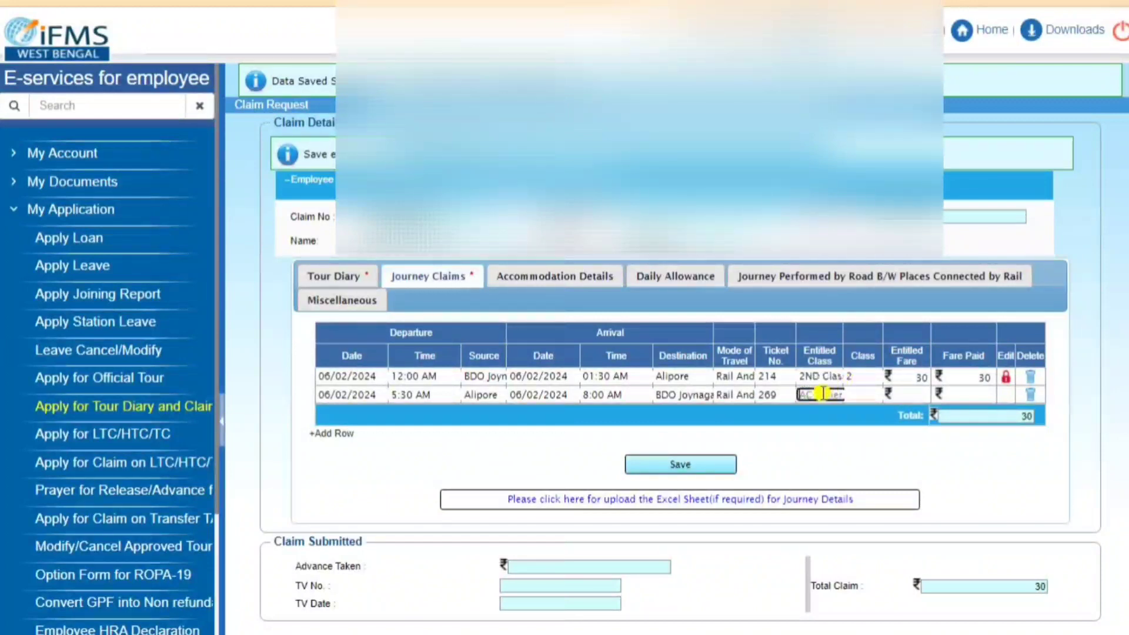
pyautogui.hotkey('ctrl', 'v')
pyautogui.click(862, 395)
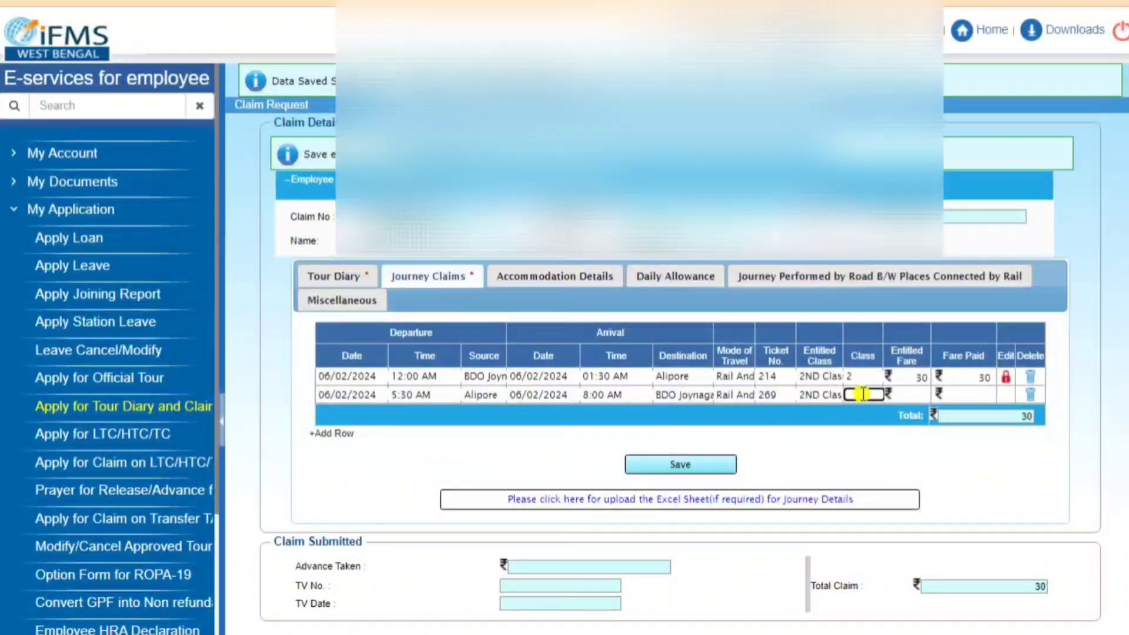
pyautogui.write('2')
# Set both the entitled fare and the fare paid for the second journey to 30 and save the journey claims
pyautogui.click(916, 395)
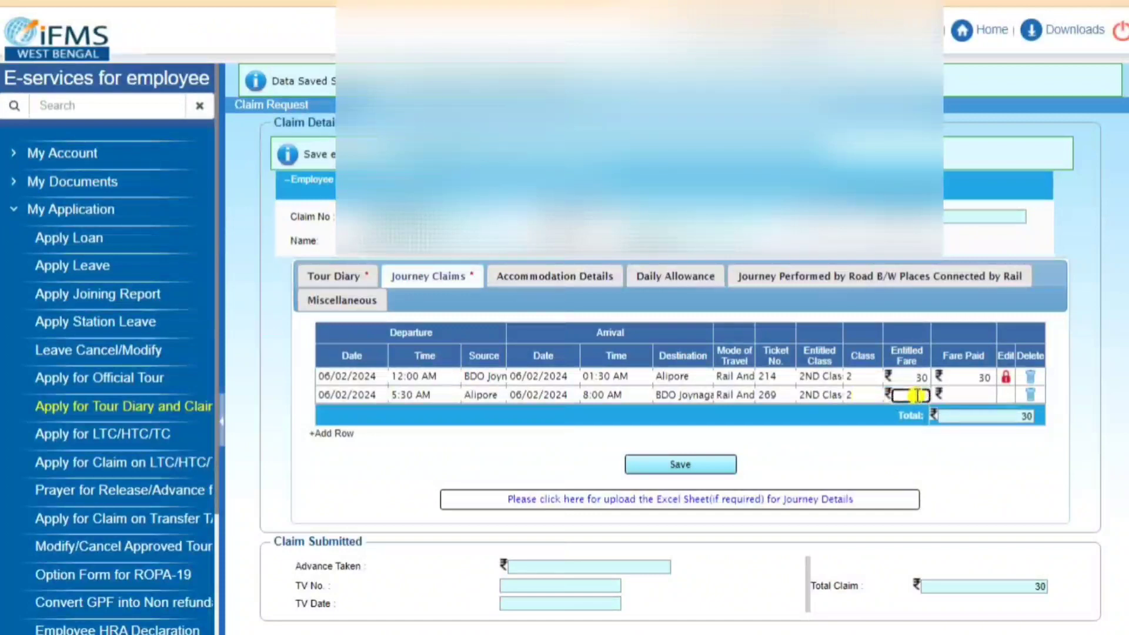
pyautogui.write('30')
pyautogui.click(976, 395)
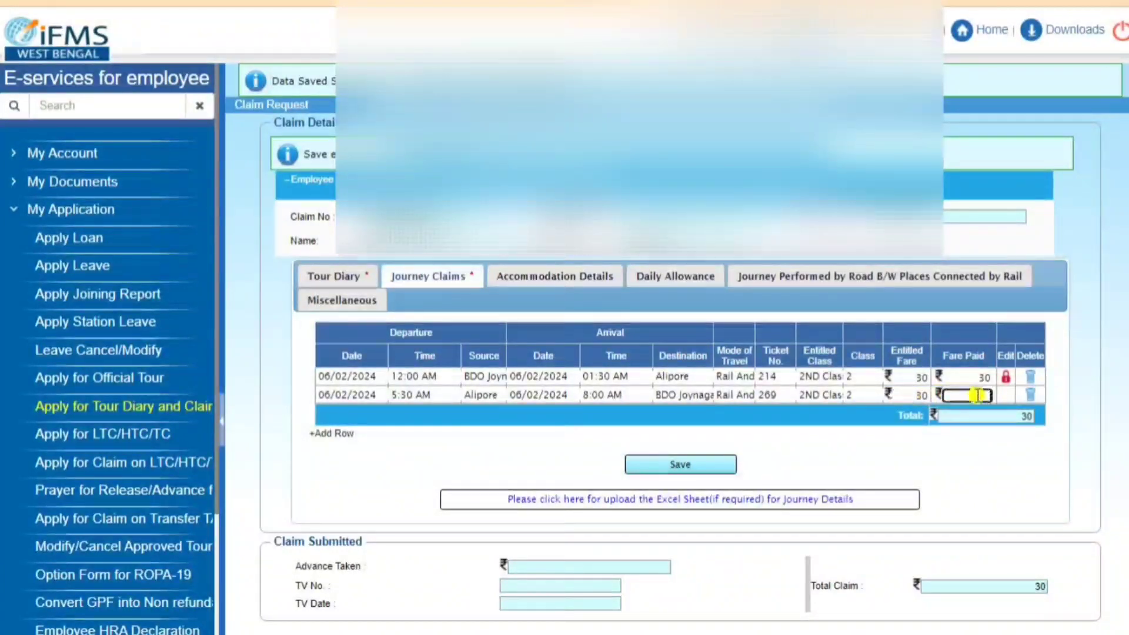
pyautogui.write('30')
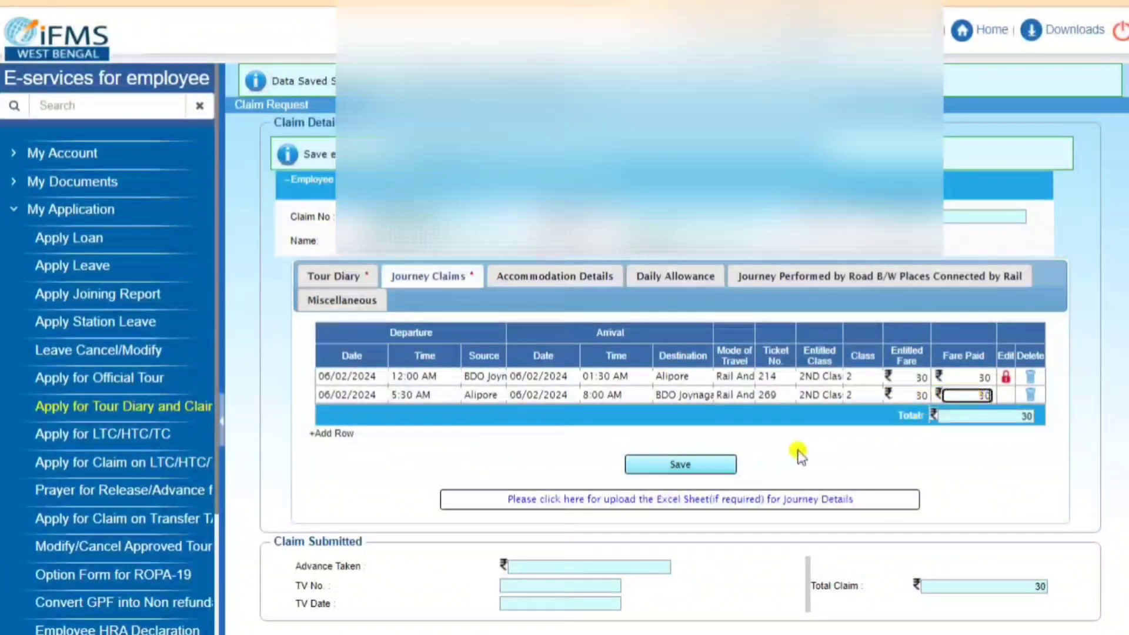
pyautogui.click(853, 454)
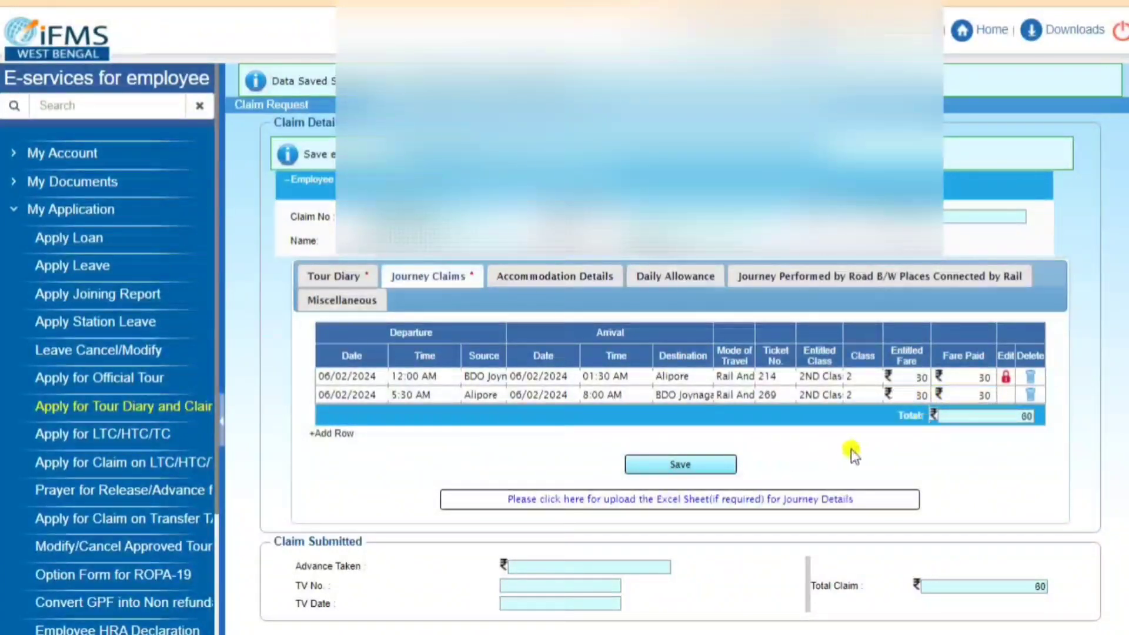
pyautogui.click(697, 464)
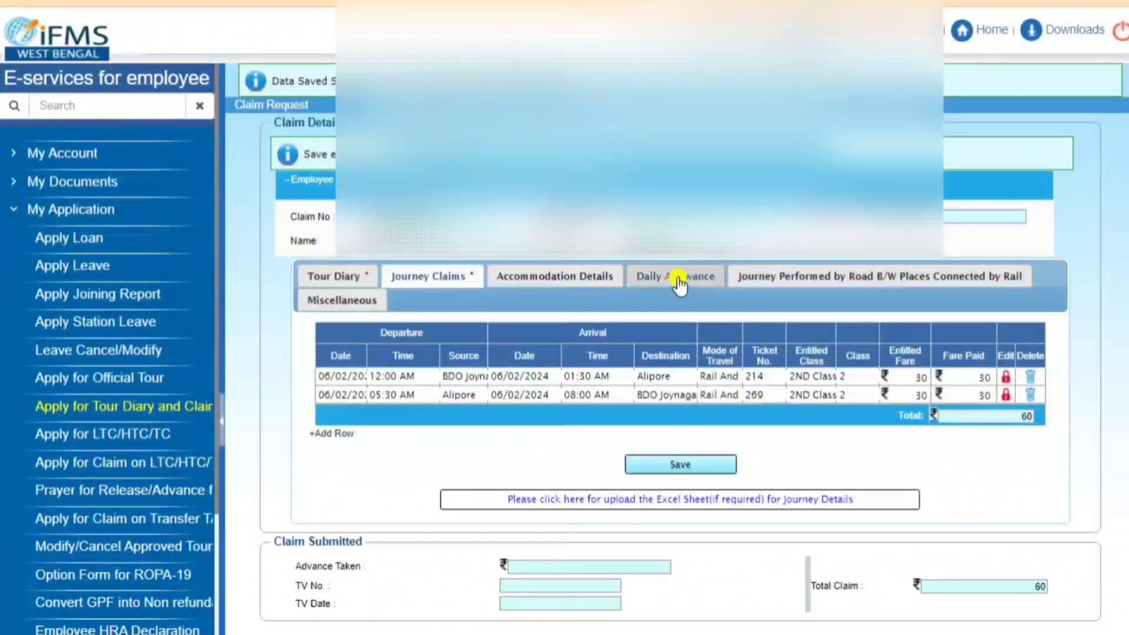
# Enter a daily allowance of 1 day at a rate of 90 and 70 percent, and save it
pyautogui.click(678, 284)
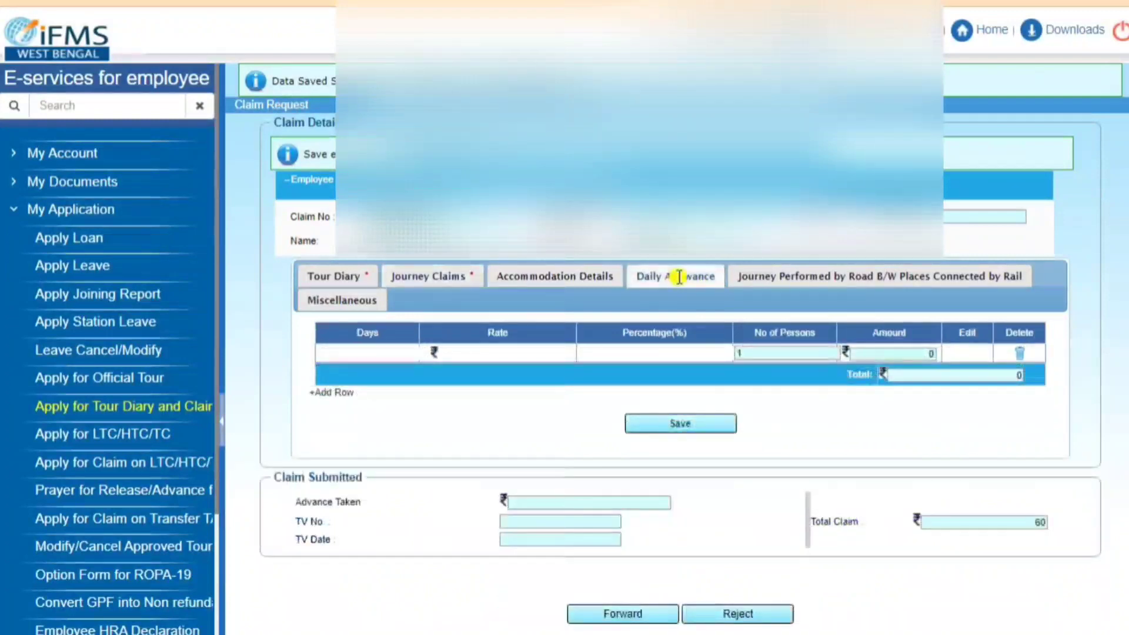
pyautogui.click(394, 352)
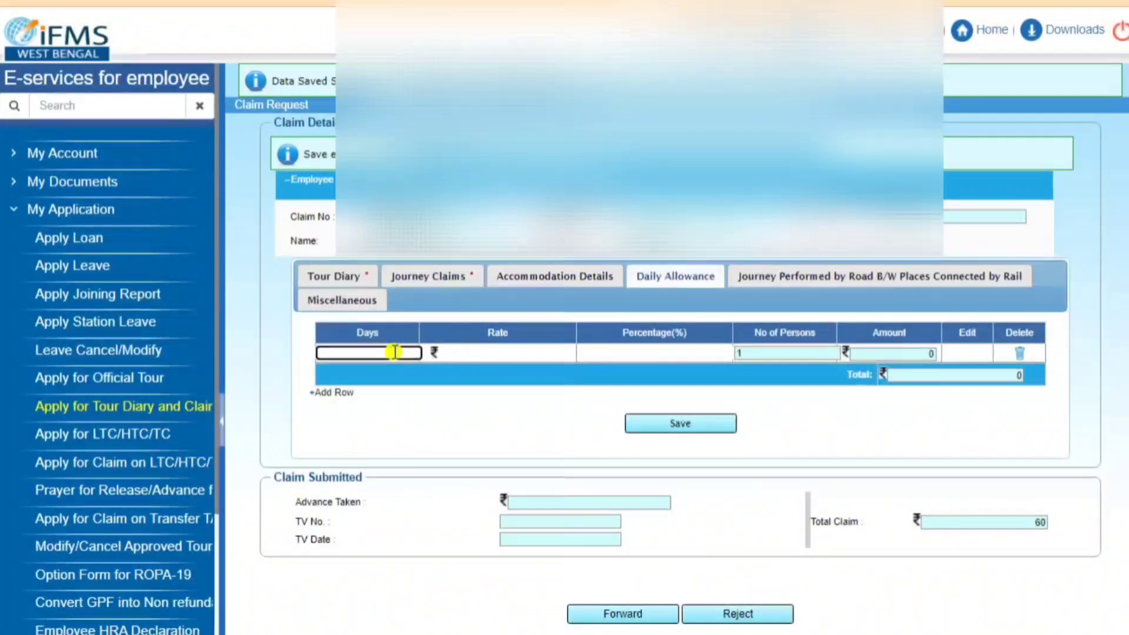
pyautogui.write('1')
pyautogui.click(473, 354)
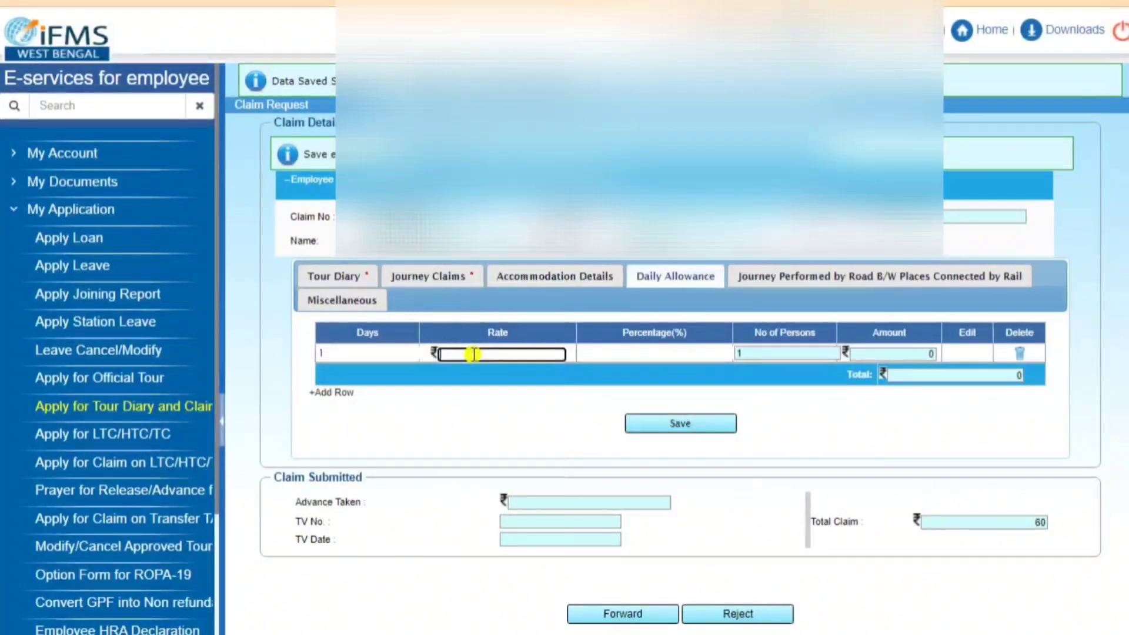
pyautogui.write('90')
pyautogui.click(640, 354)
pyautogui.write('70')
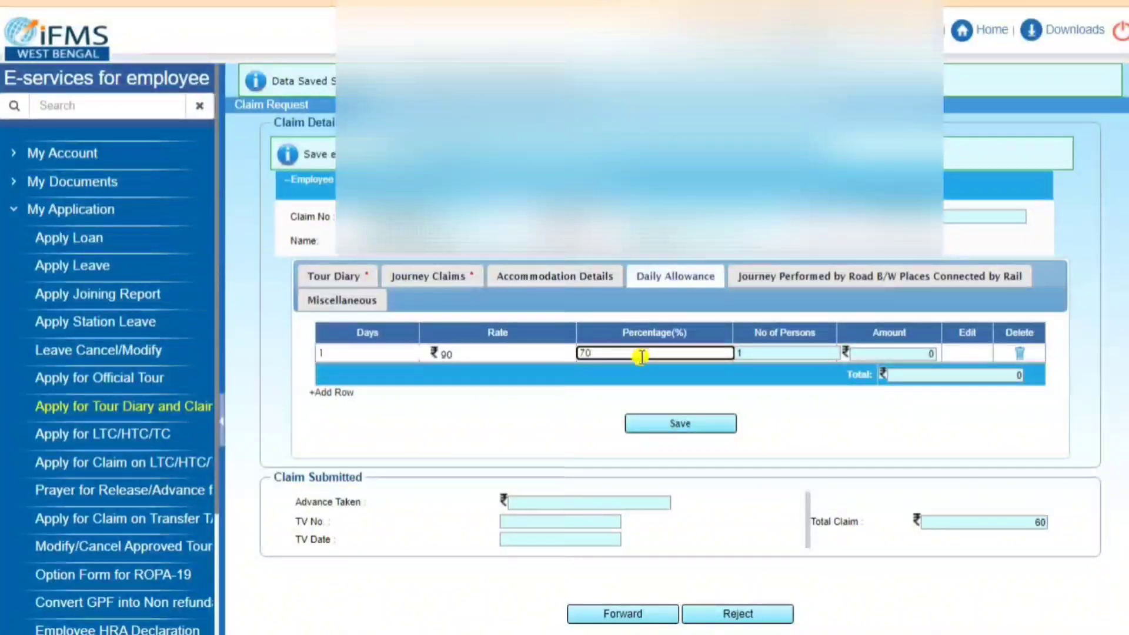
pyautogui.click(900, 354)
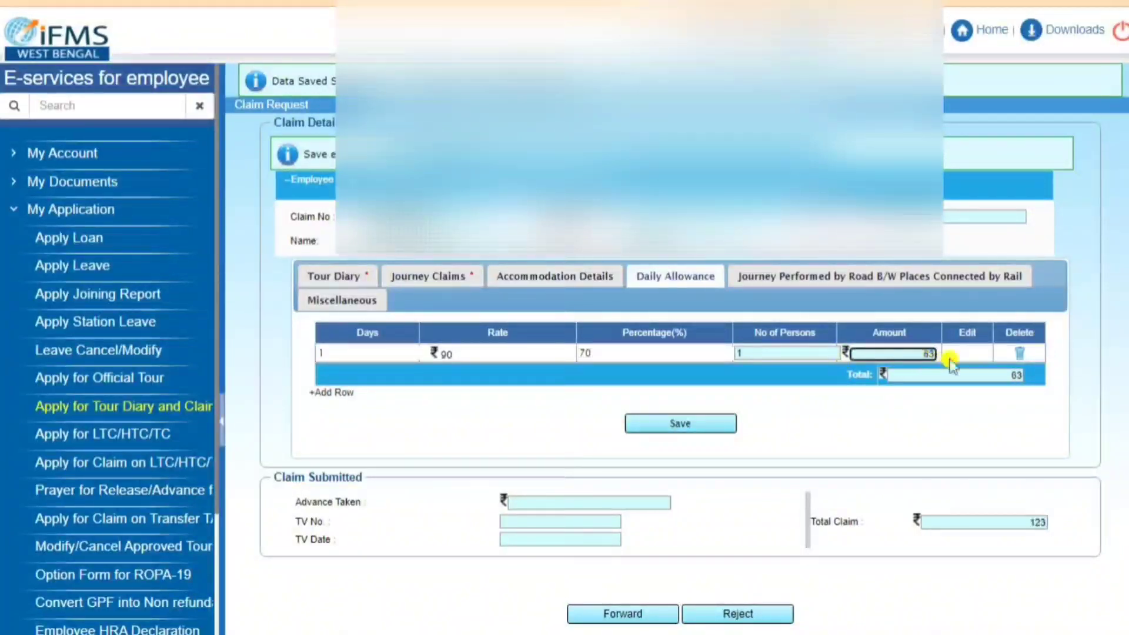
pyautogui.click(972, 353)
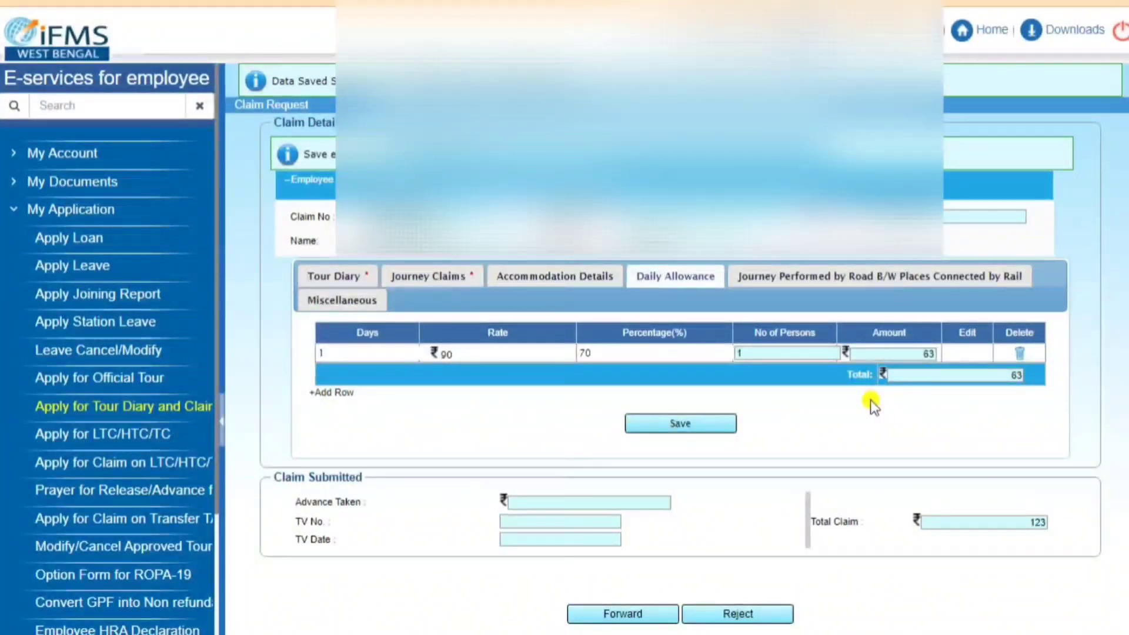
pyautogui.click(696, 425)
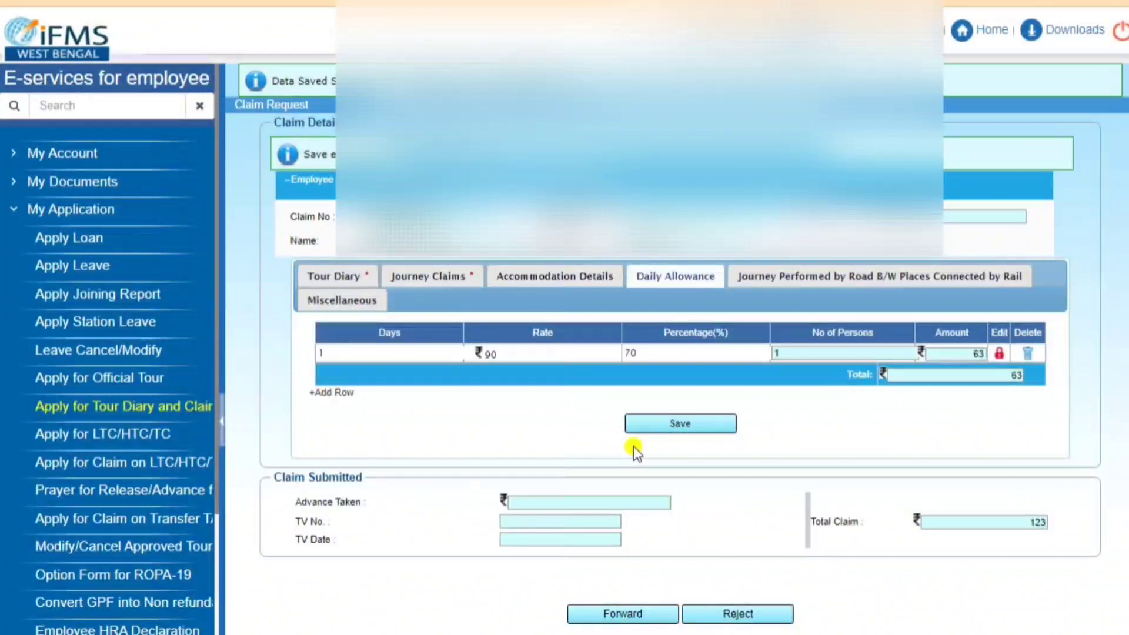
# Forward the claim request to the second listed HRMS HOO Approver and submit it
pyautogui.click(623, 615)
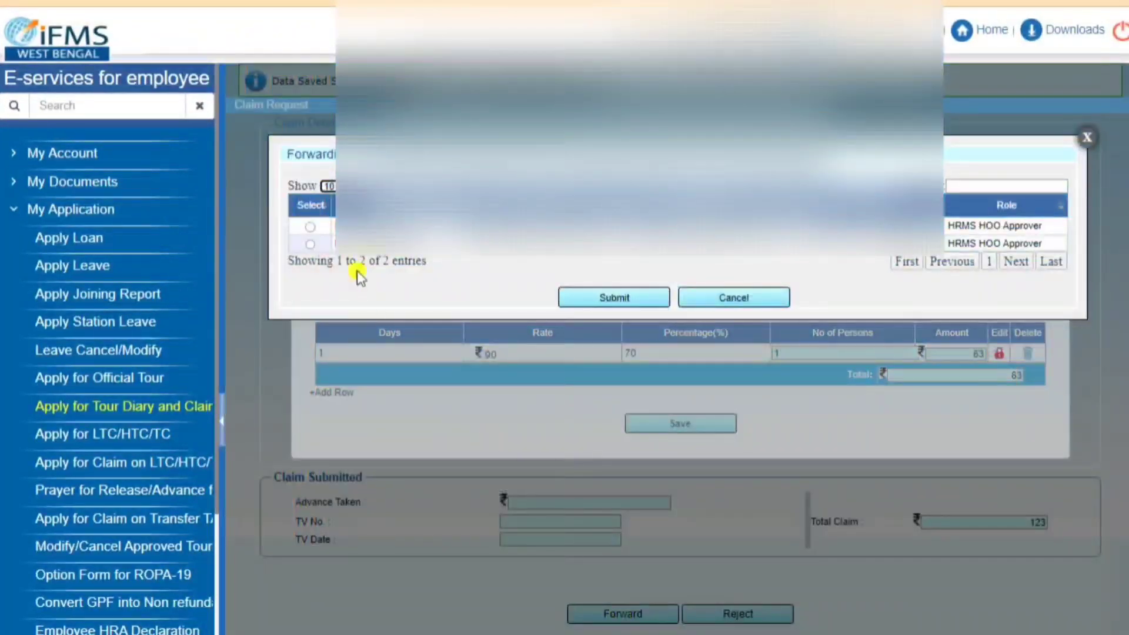
pyautogui.click(310, 244)
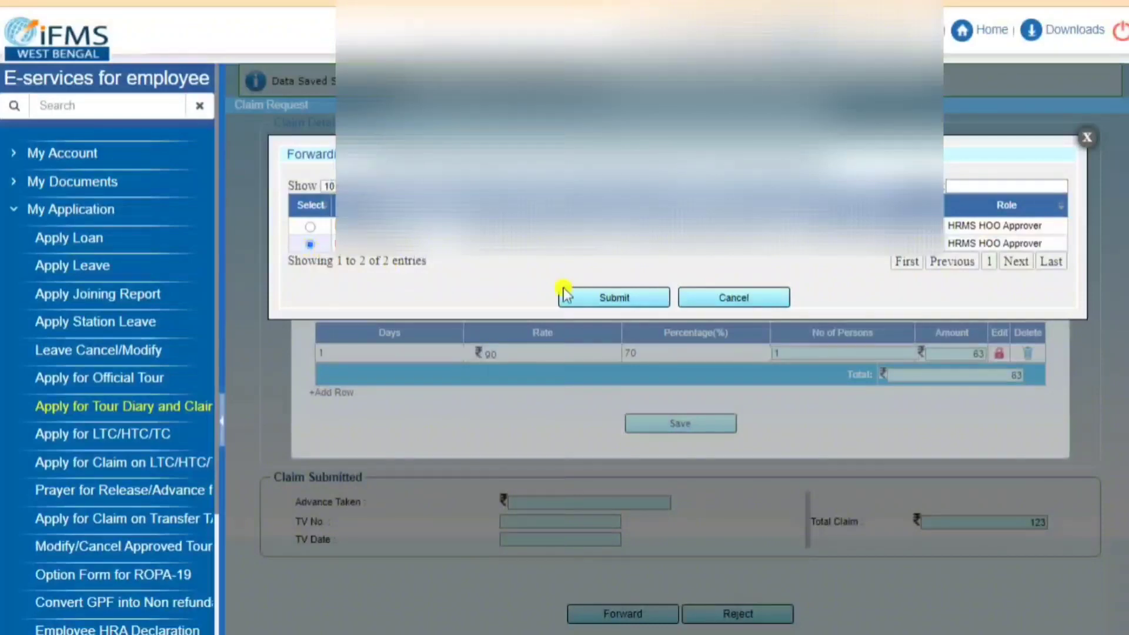
pyautogui.click(620, 298)
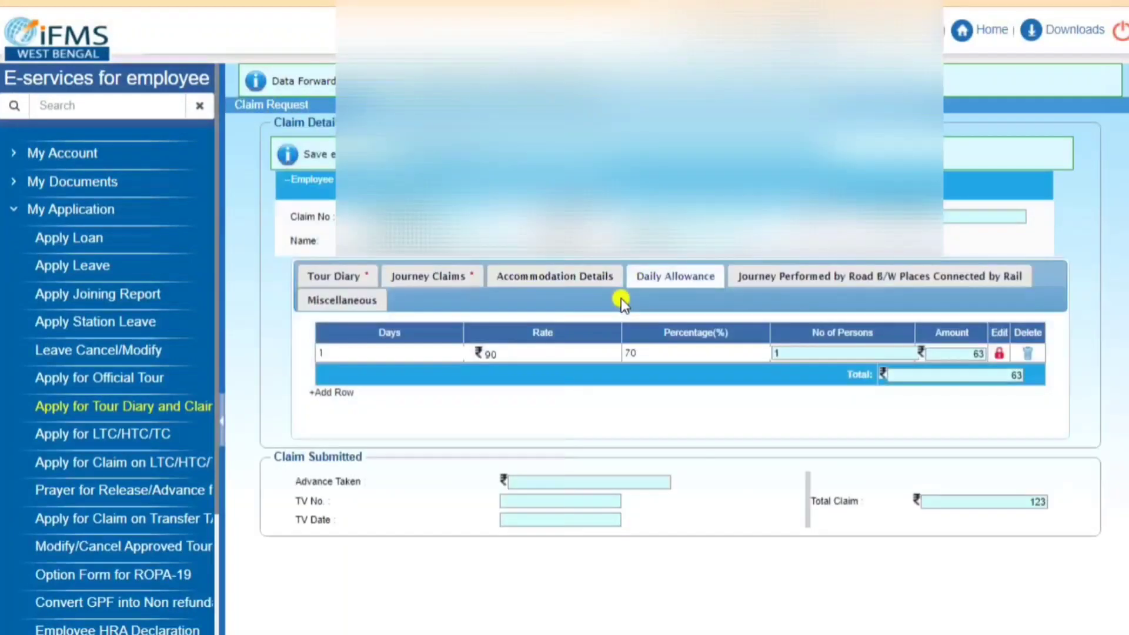